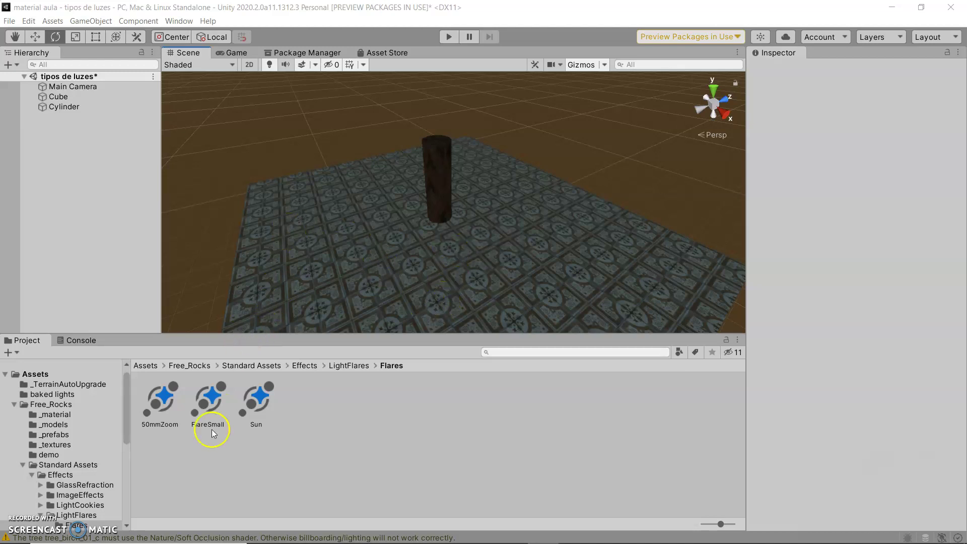
Create a Point Light from the GameObject > Light menu.
click(140, 22)
mouse_move(90, 20)
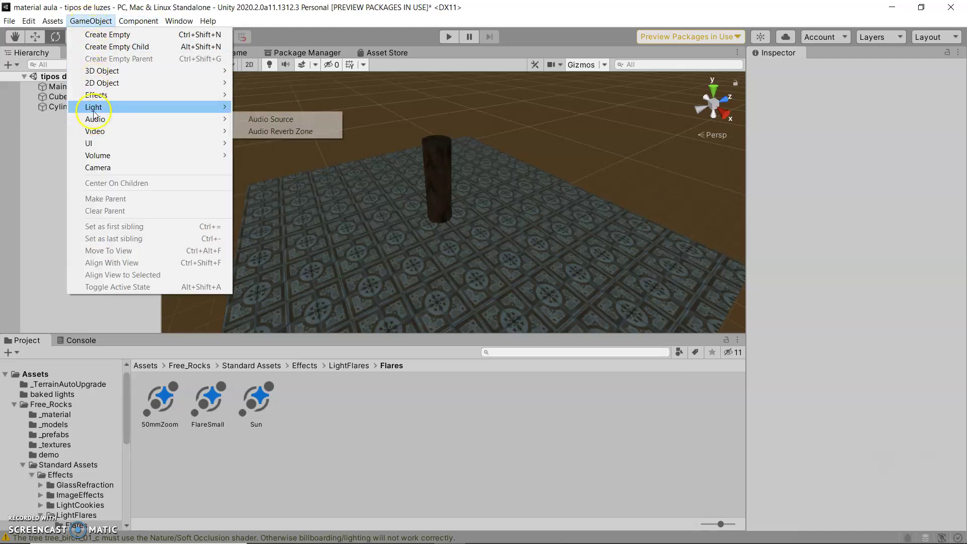
mouse_move(95, 107)
click(278, 119)
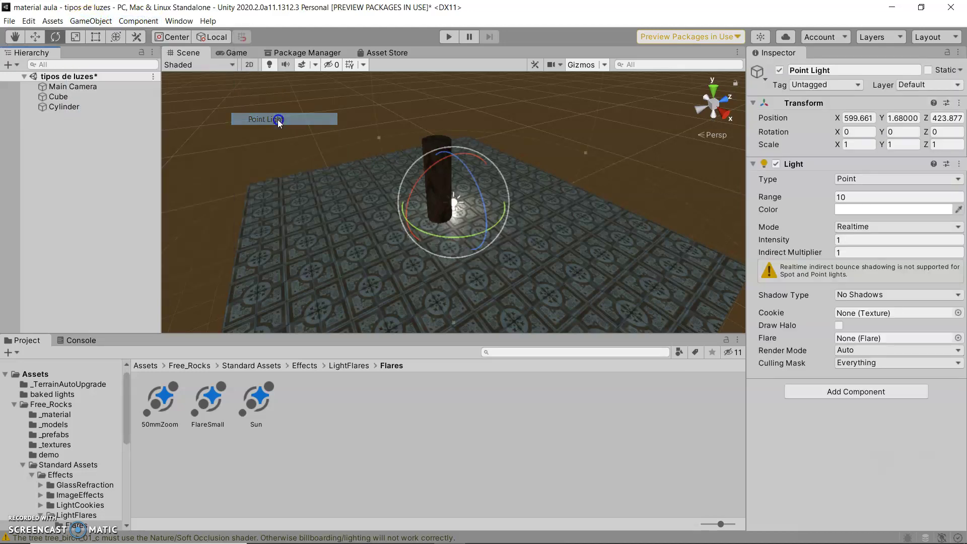
Move the light left of the cylinder and raise it to about X 599.28, Y 3.66, Z 419.97.
click(36, 37)
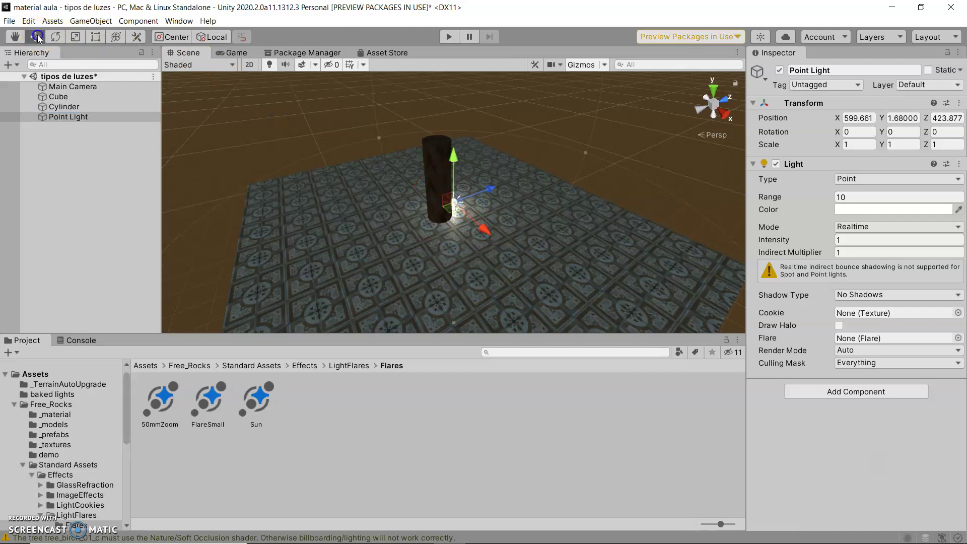
drag(451, 206, 354, 238)
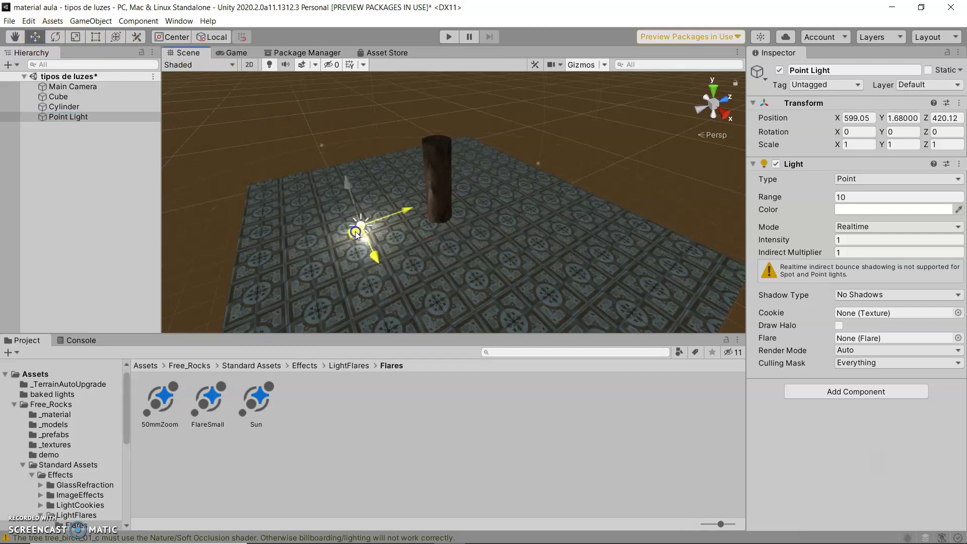
drag(349, 197, 339, 143)
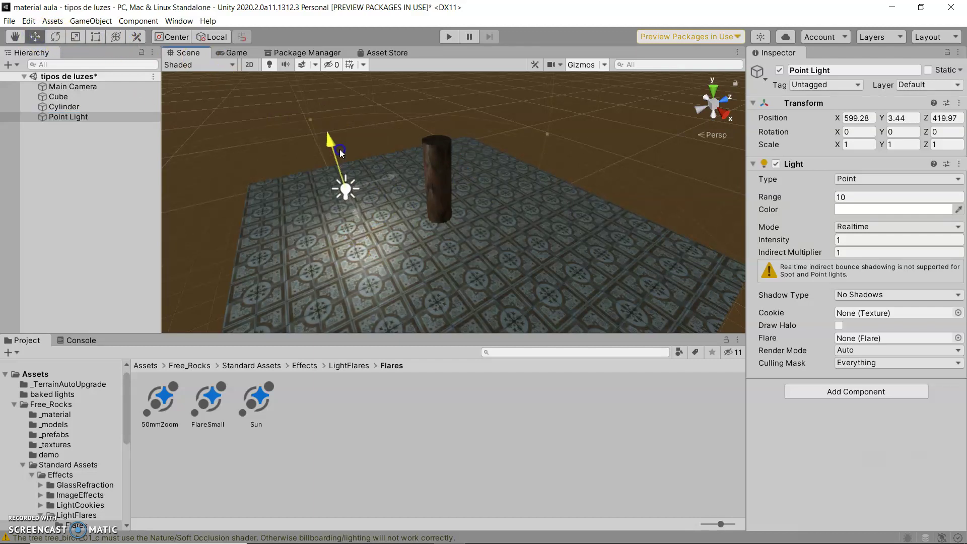
Set the light's Mode to Baked and Shadow Type to Soft Shadows, keeping type Point.
click(892, 227)
click(874, 263)
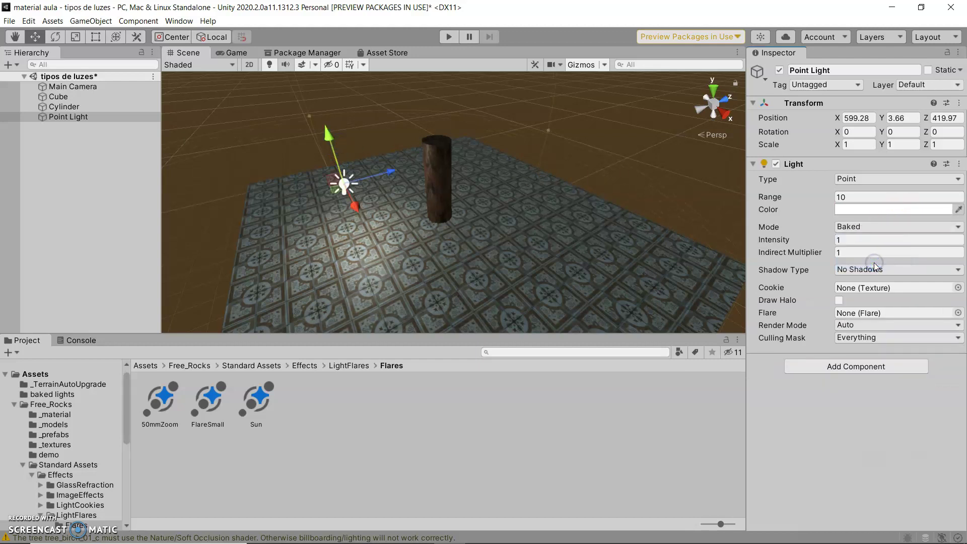
click(867, 270)
click(875, 307)
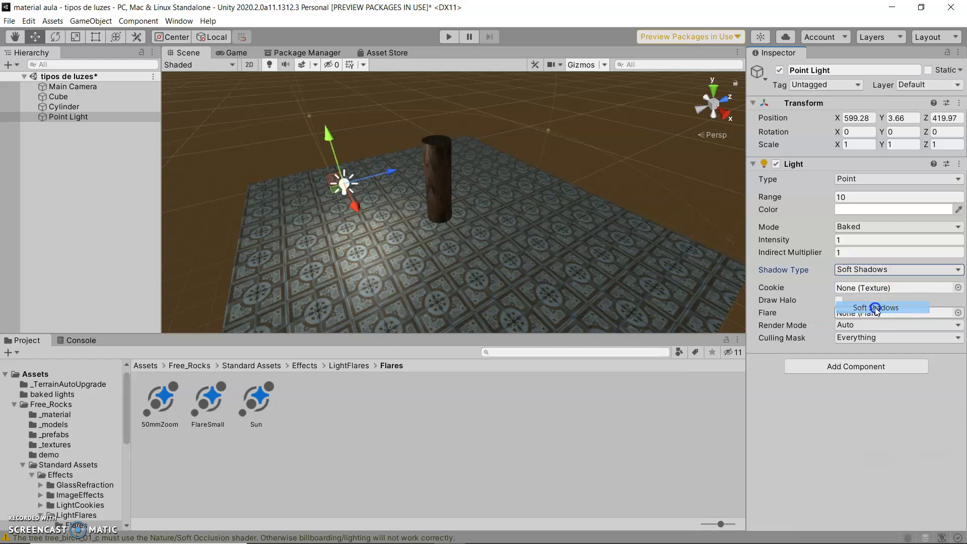
click(842, 283)
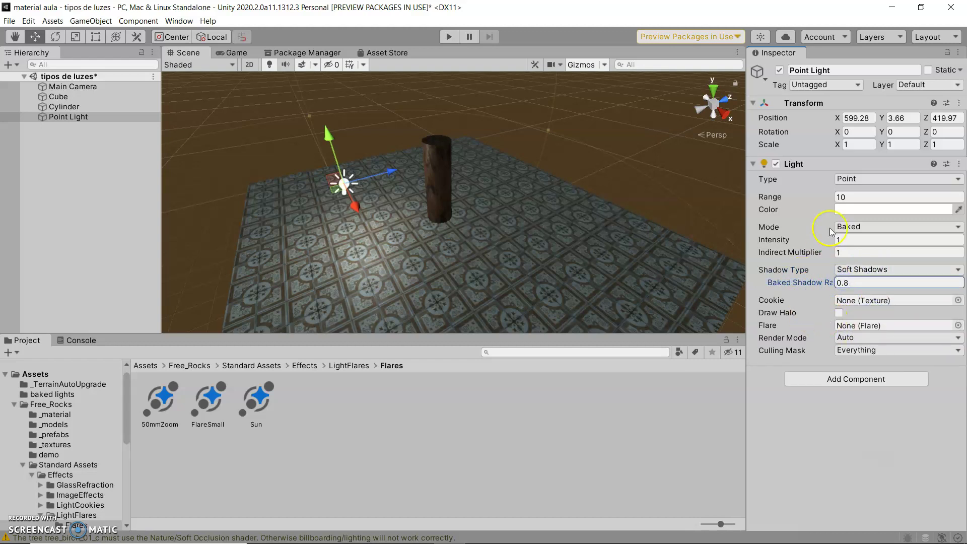
click(853, 180)
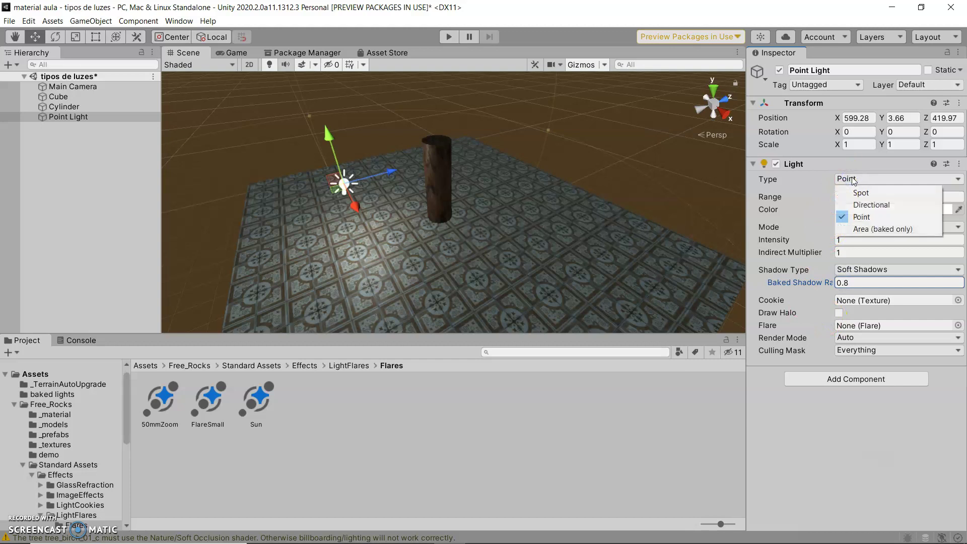
click(803, 207)
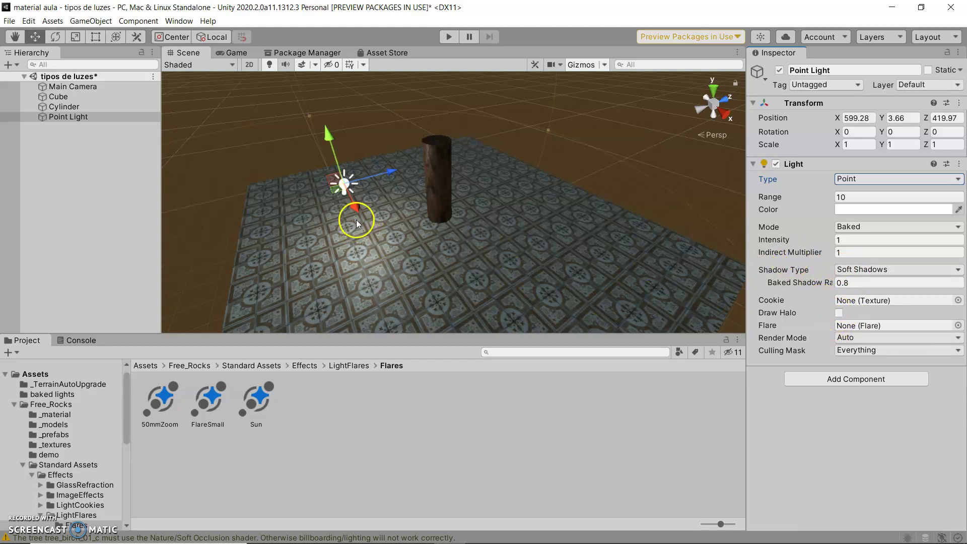
Nudge the light to Z 419.82 and set its Range to 11.11, then drag it to 15.84.
drag(373, 182, 367, 181)
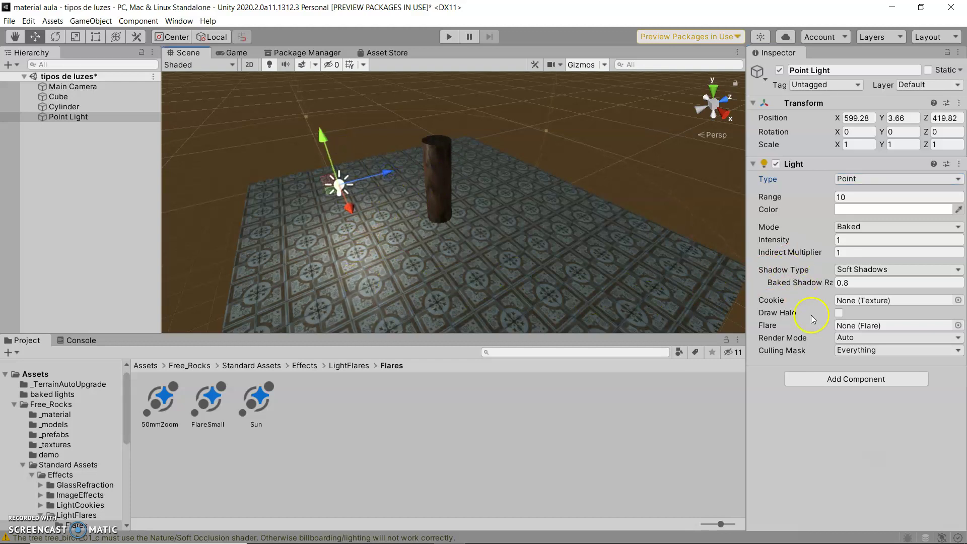
click(851, 197)
text(11.11)
drag(862, 197, 959, 193)
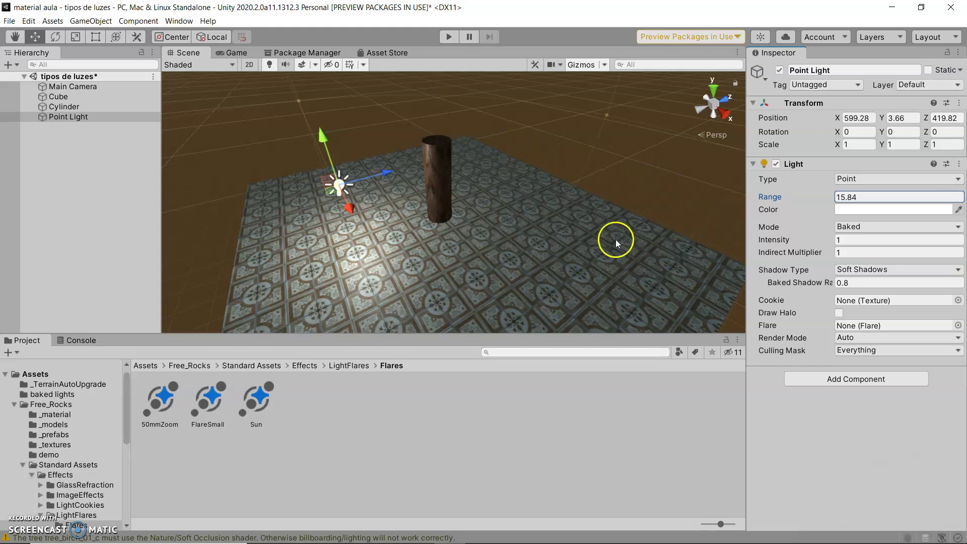
Open the Lighting window, set it aside, and show Environment settings with Default-Skybox and Skybox source.
click(173, 23)
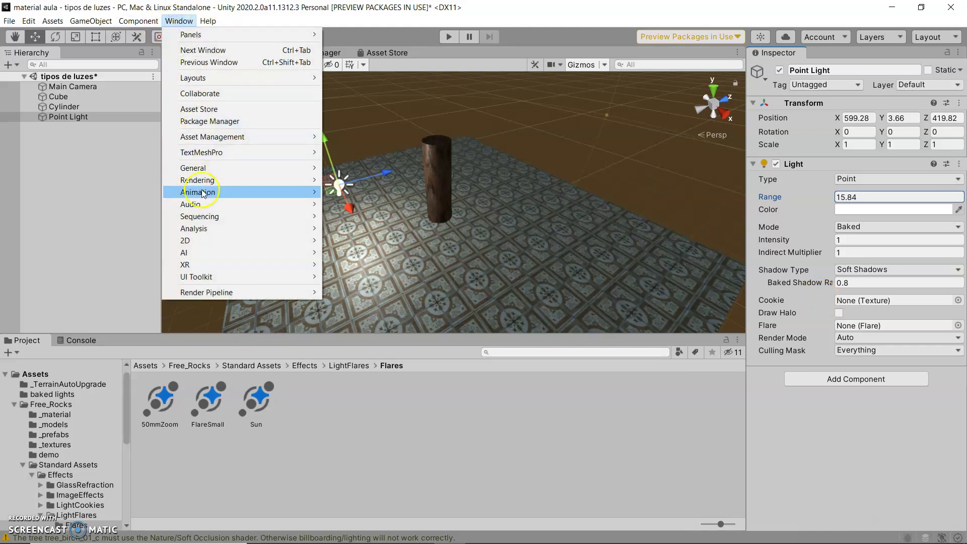
mouse_move(206, 185)
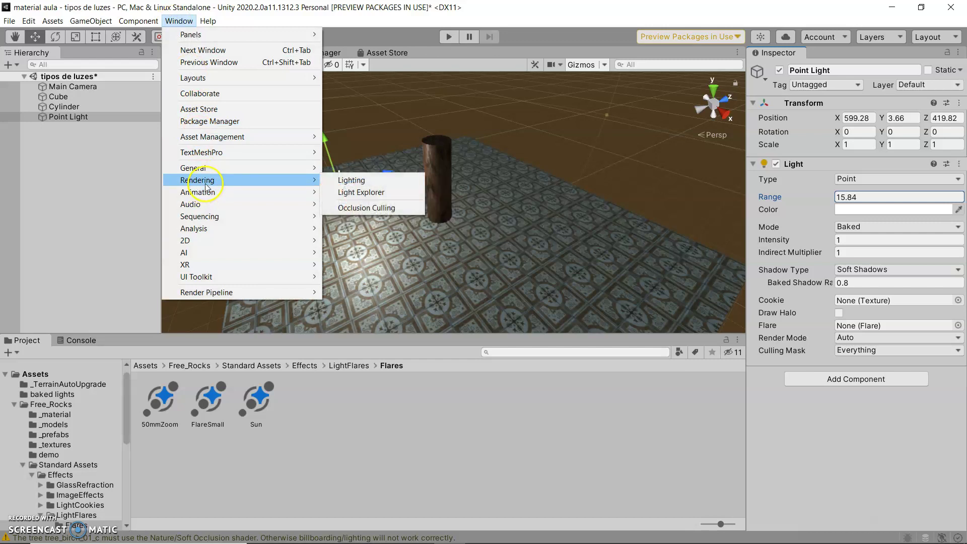
click(352, 182)
mouse_move(261, 80)
mouse_down()
mouse_move(294, 79)
mouse_move(232, 81)
mouse_move(228, 100)
mouse_move(227, 85)
mouse_up()
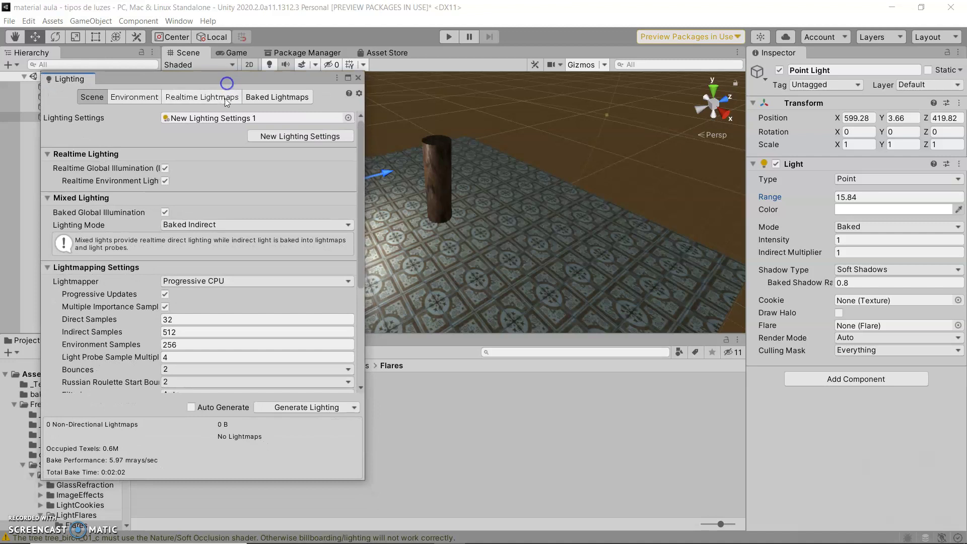
click(134, 97)
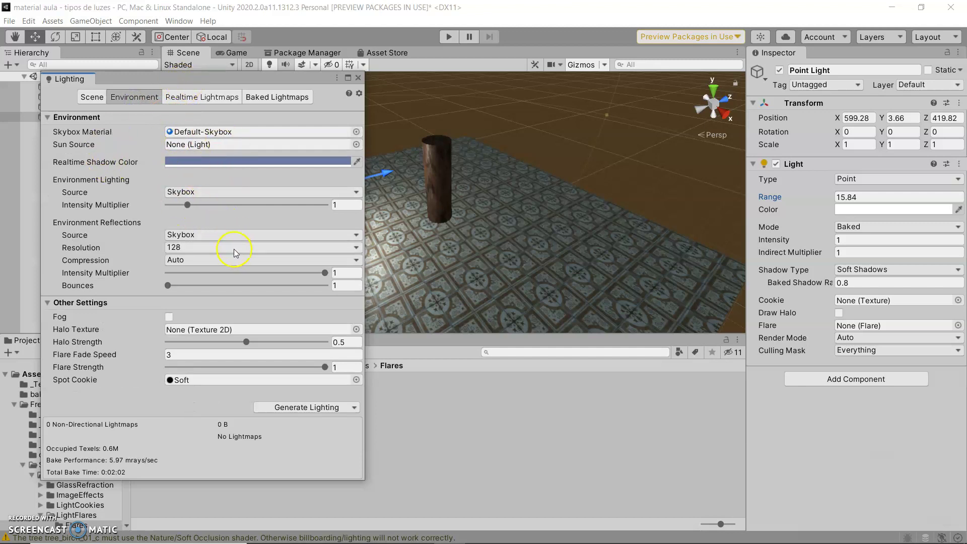
drag(223, 82, 203, 78)
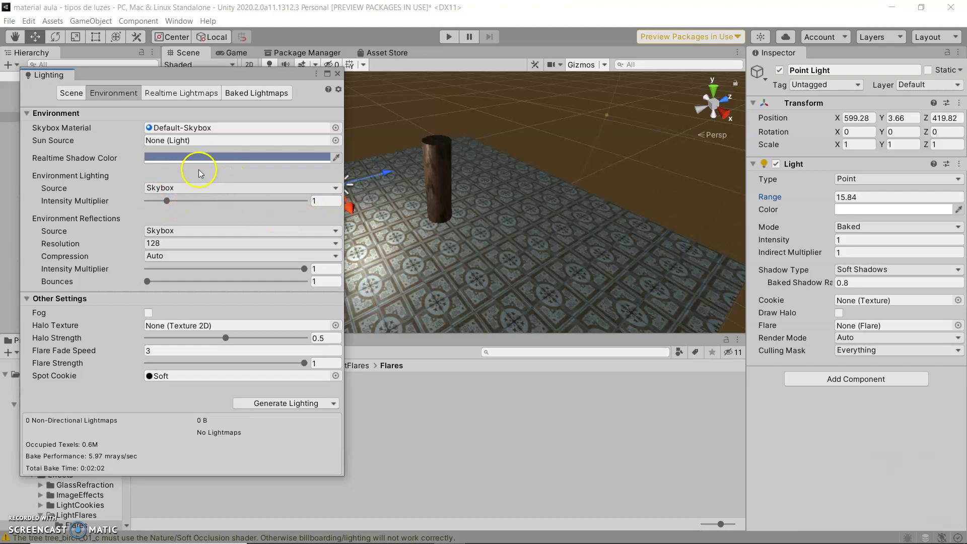
Try a pink flat ambient color (205, 0, 47), then set the ambient source back to Skybox.
click(204, 187)
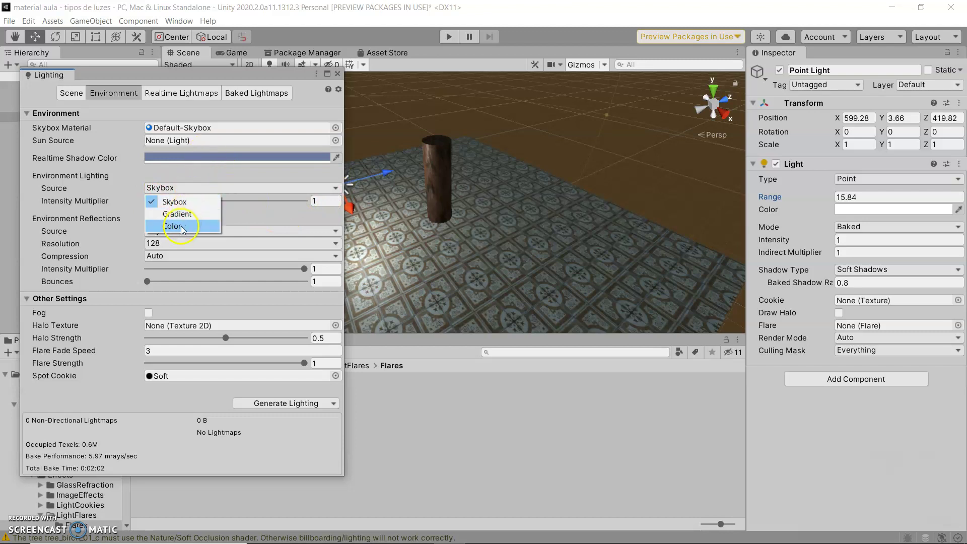
click(183, 227)
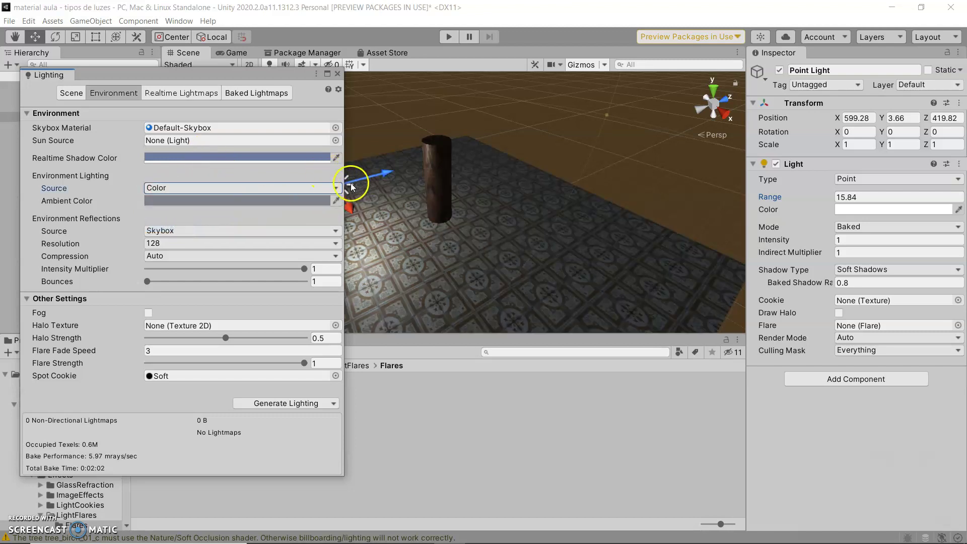
click(185, 199)
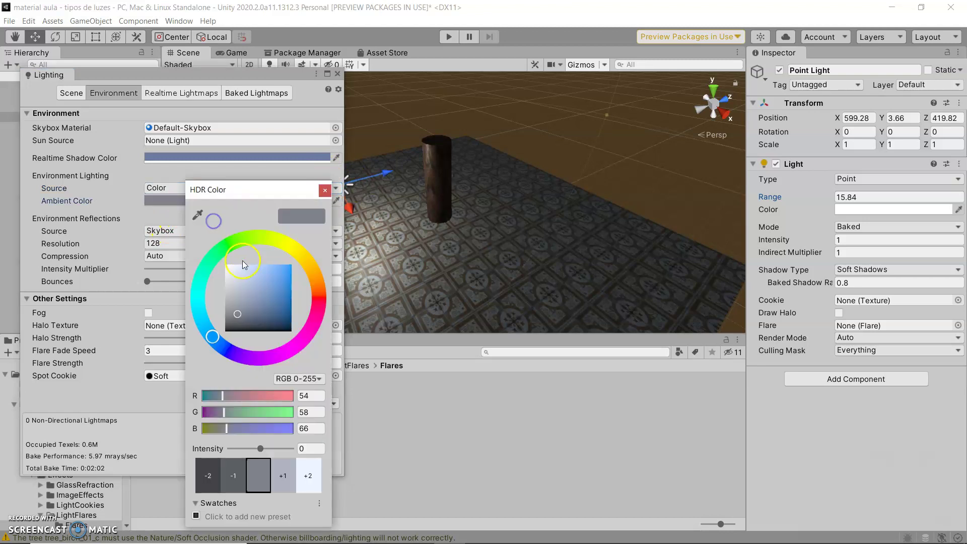
drag(322, 311, 319, 301)
mouse_move(237, 313)
mouse_down()
mouse_move(292, 277)
mouse_move(317, 313)
mouse_up()
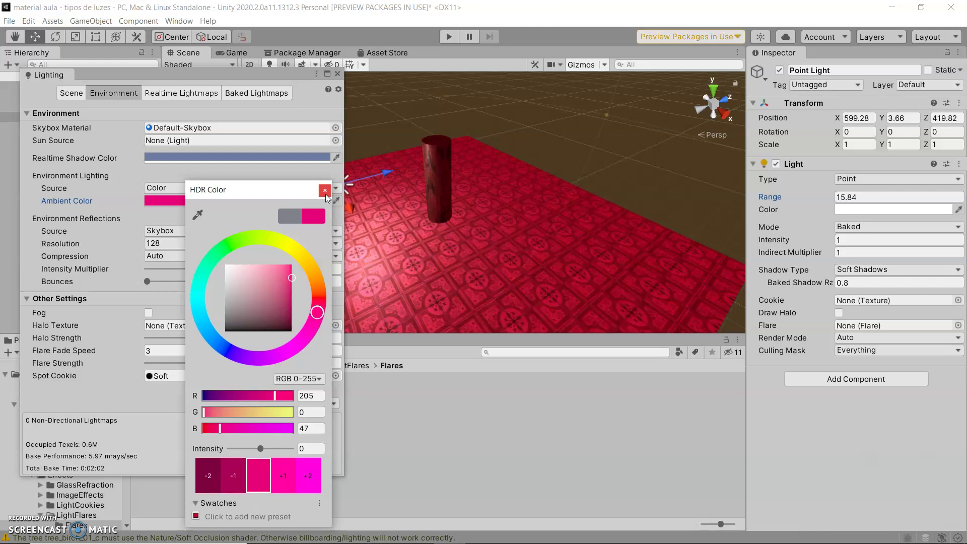
click(325, 194)
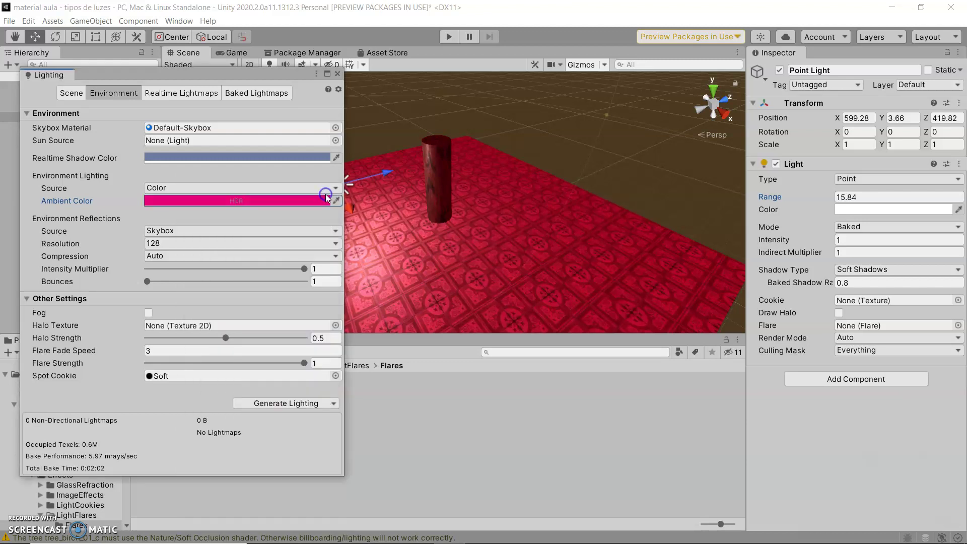
click(201, 189)
click(196, 202)
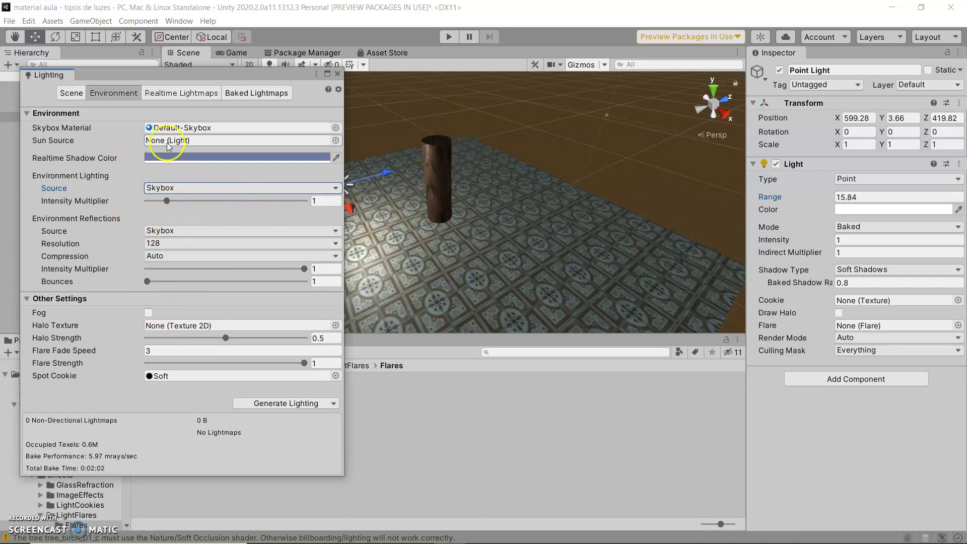
Show the Lighting window's Scene settings (Baked Indirect, Progressive CPU) and move it to the lower left.
click(76, 93)
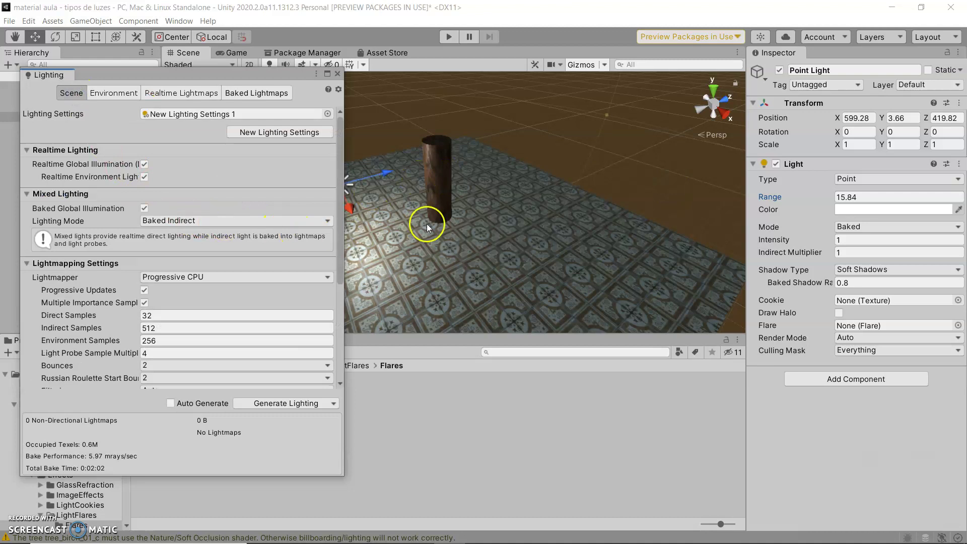
mouse_move(229, 72)
mouse_down()
mouse_move(173, 93)
mouse_move(233, 81)
mouse_up()
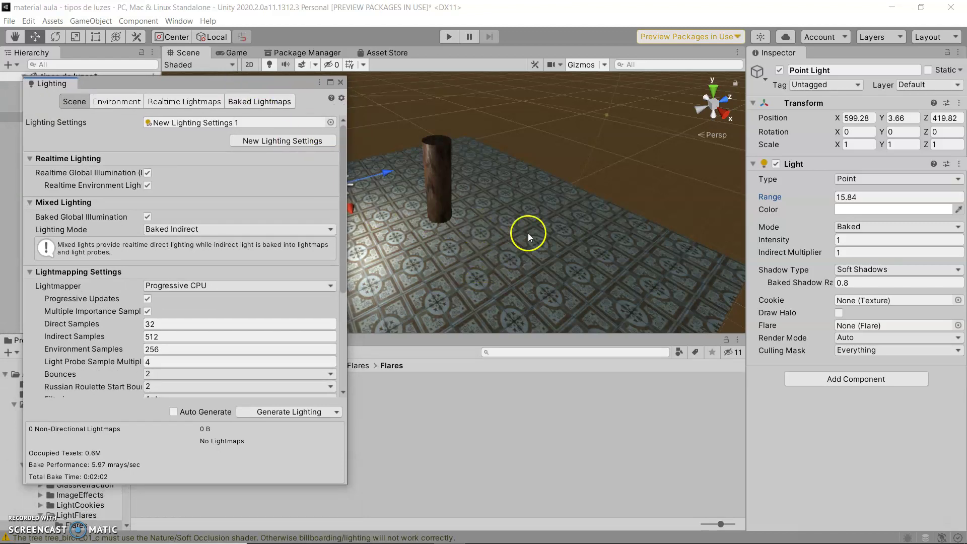
drag(225, 84, 202, 239)
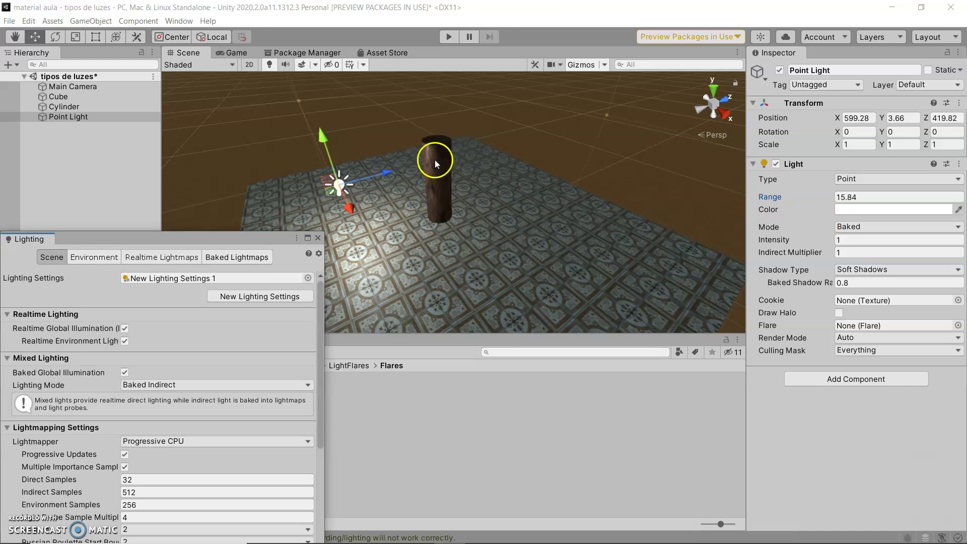
Mark the Cylinder Static, including Contribute GI, and tick Static on the Cube floor.
click(437, 187)
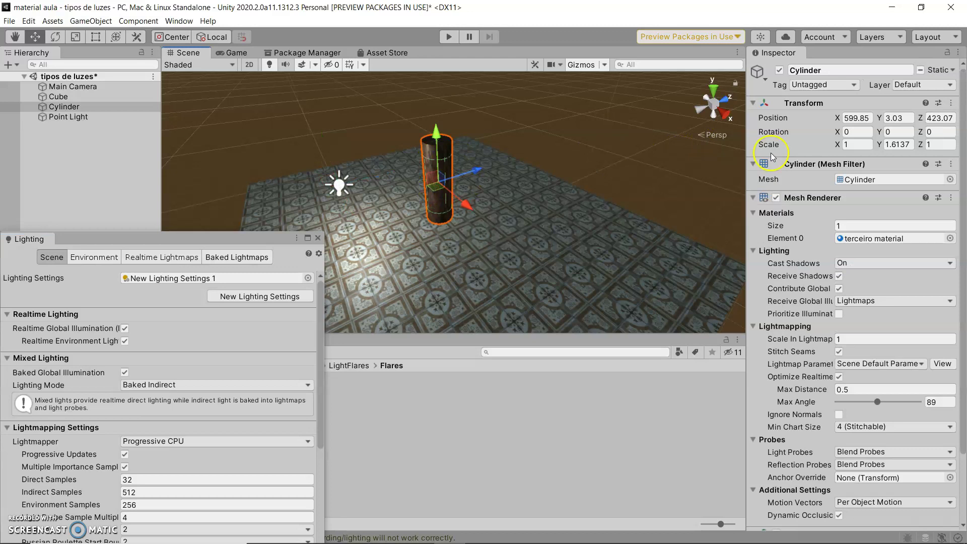
click(920, 70)
click(953, 70)
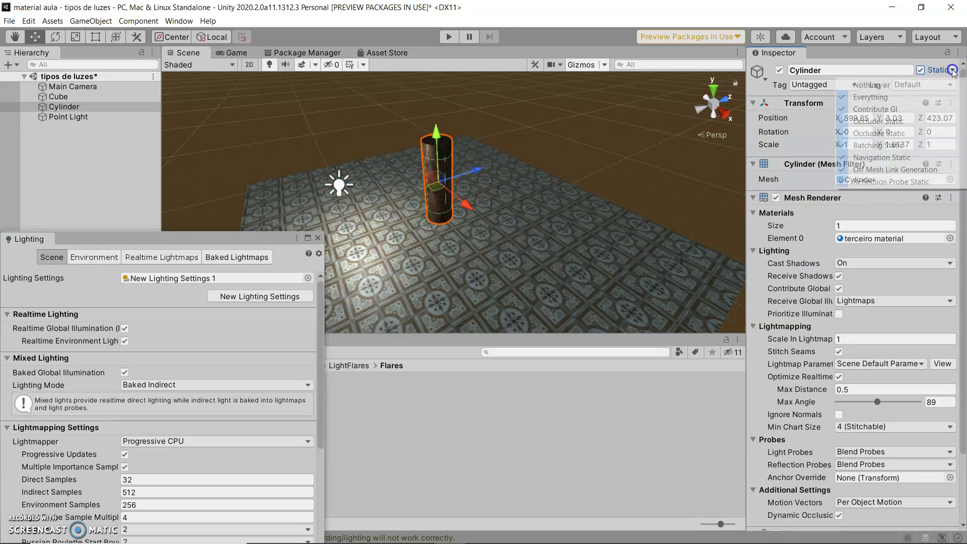
click(950, 71)
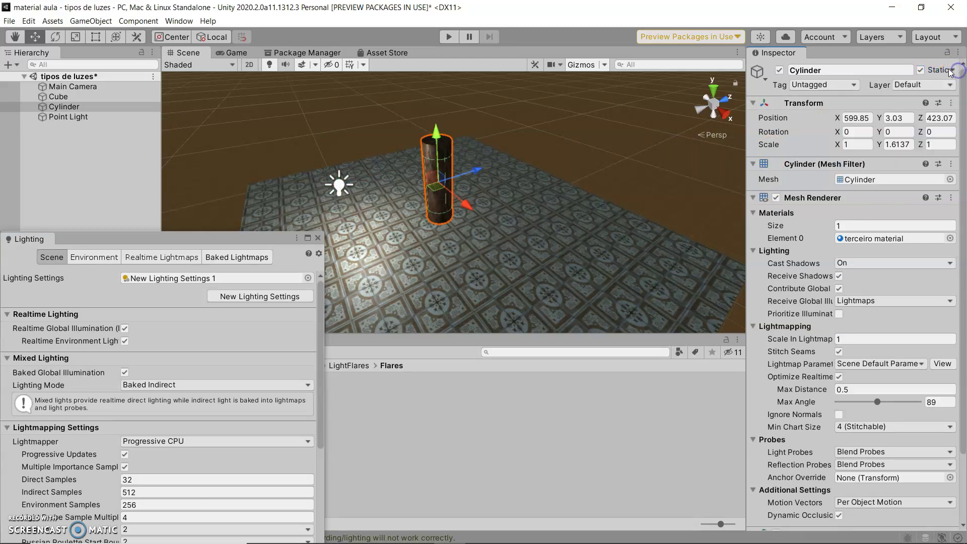
click(921, 70)
click(957, 70)
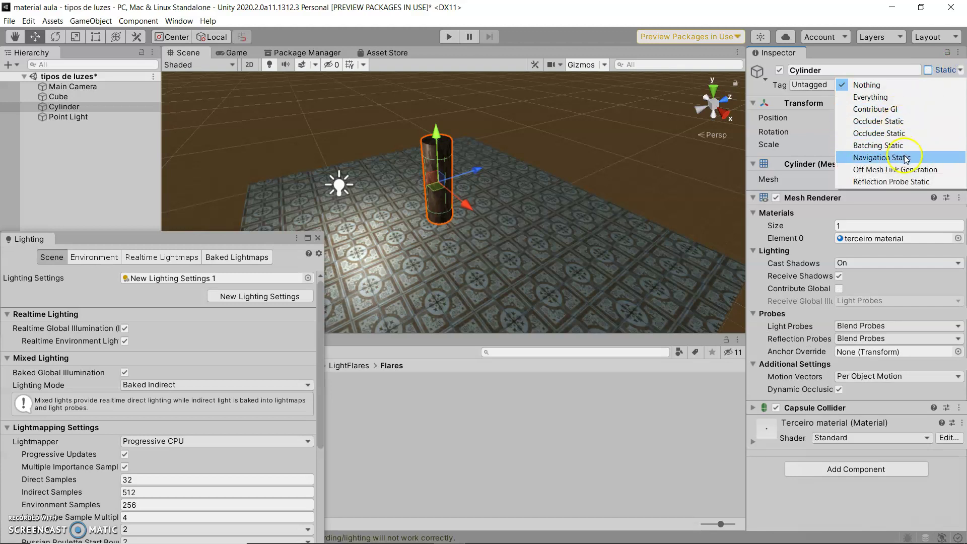
click(895, 110)
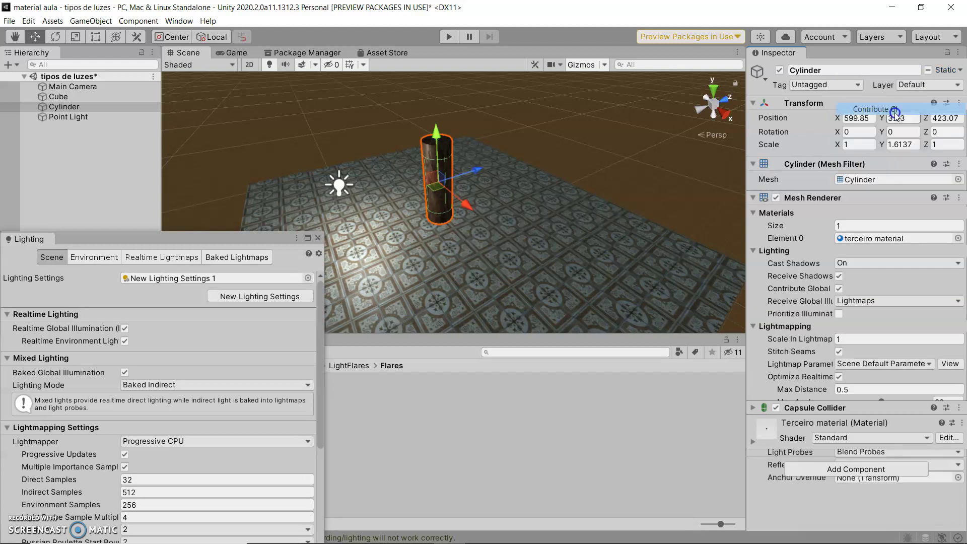
click(953, 70)
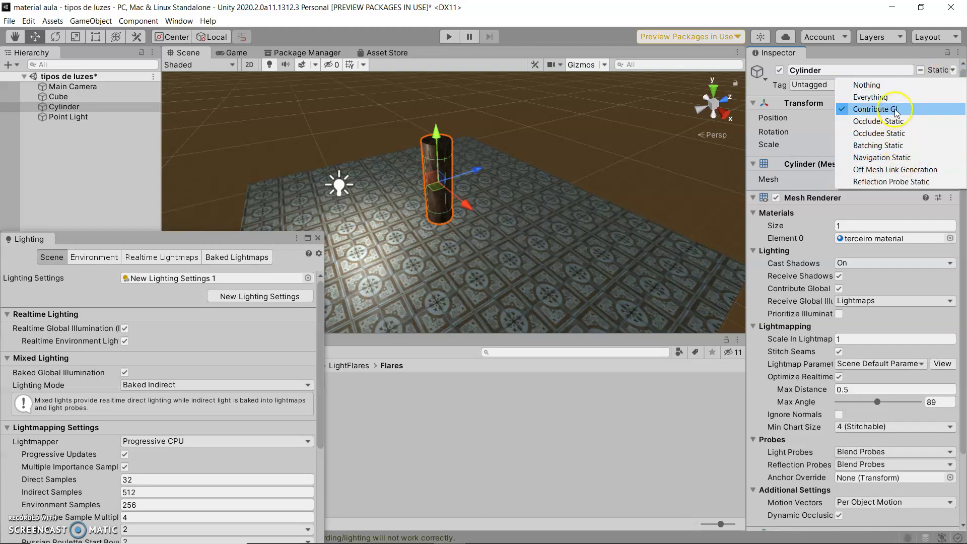
click(892, 148)
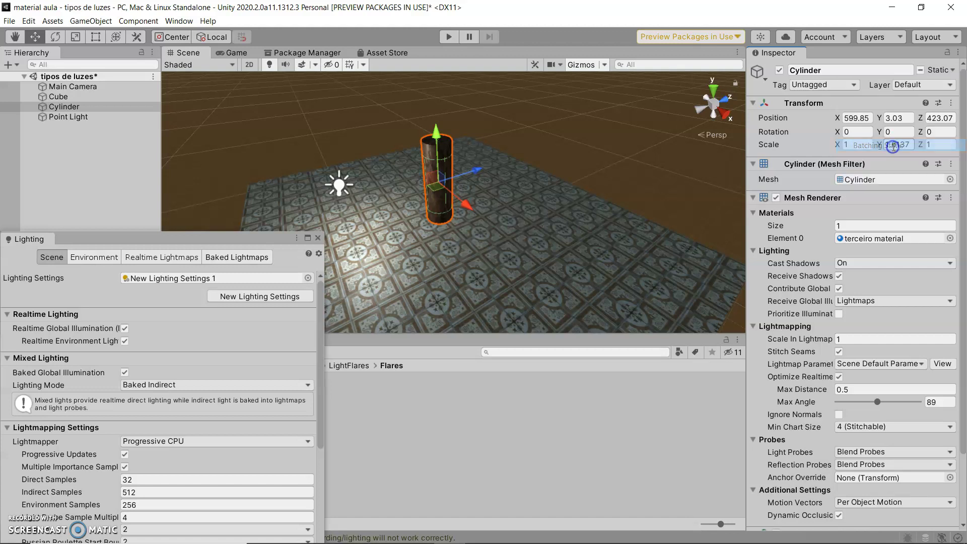
click(920, 70)
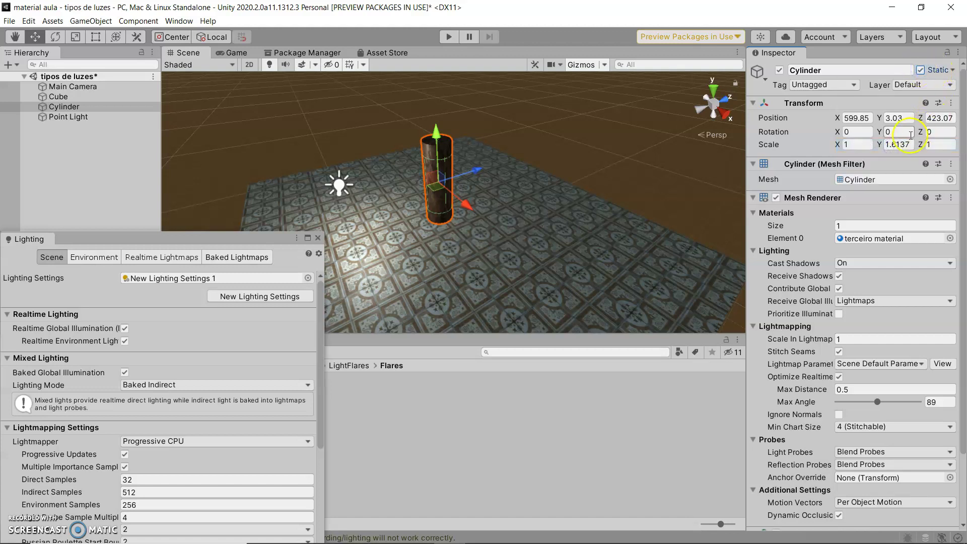
click(397, 238)
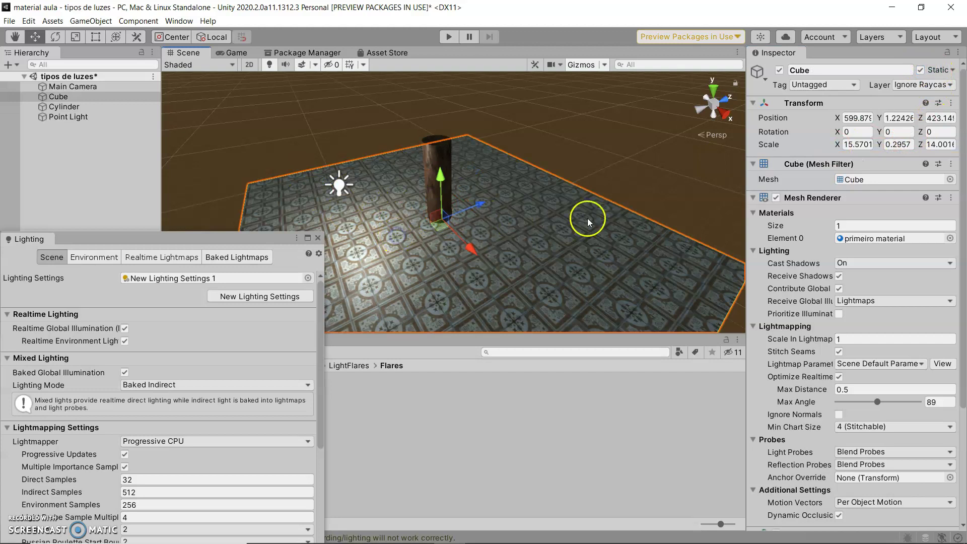
click(921, 71)
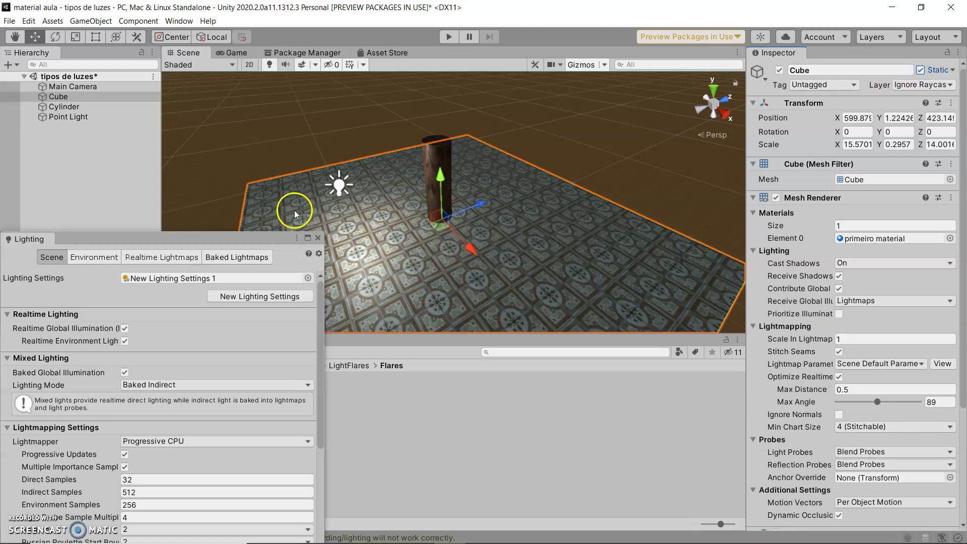
drag(219, 240, 254, 78)
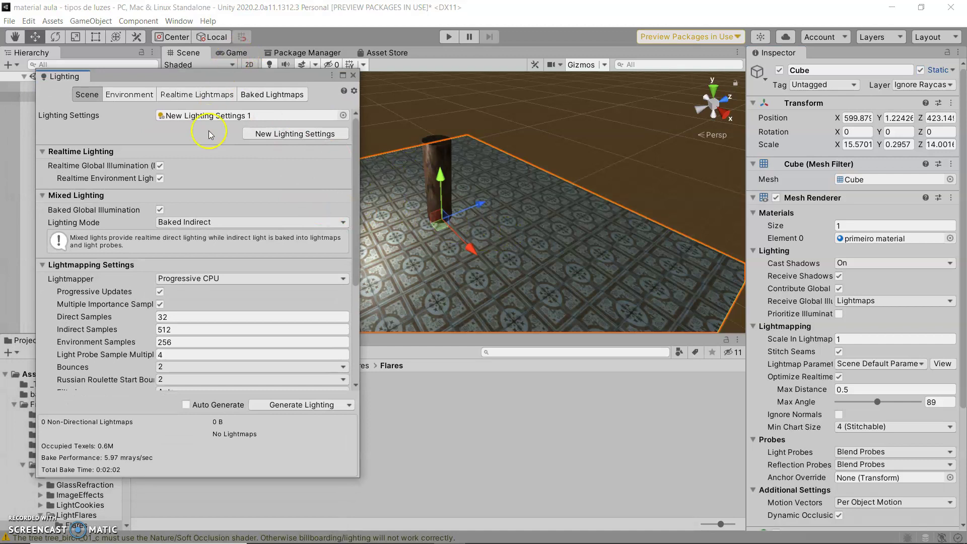
scroll(212, 262, down, 1)
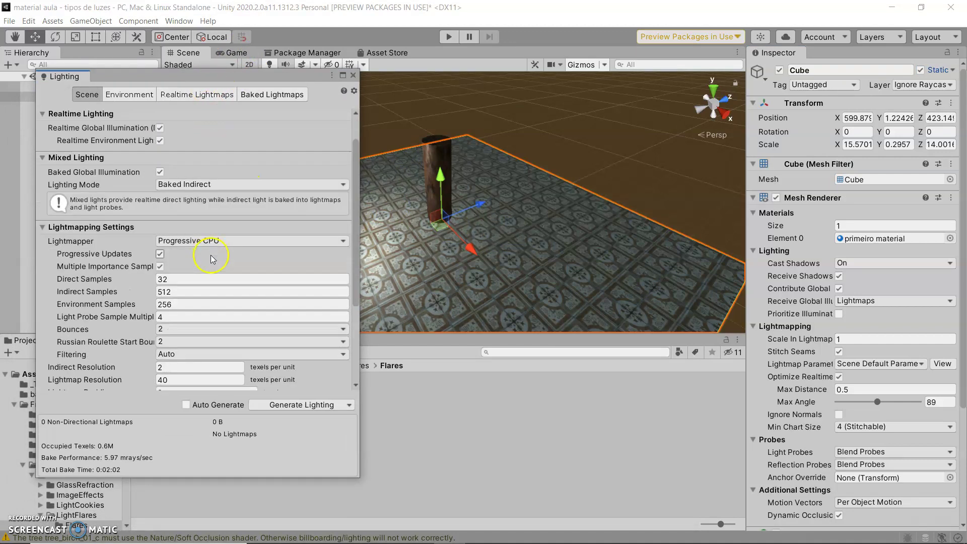
scroll(281, 345, down, 2)
scroll(281, 344, down, 2)
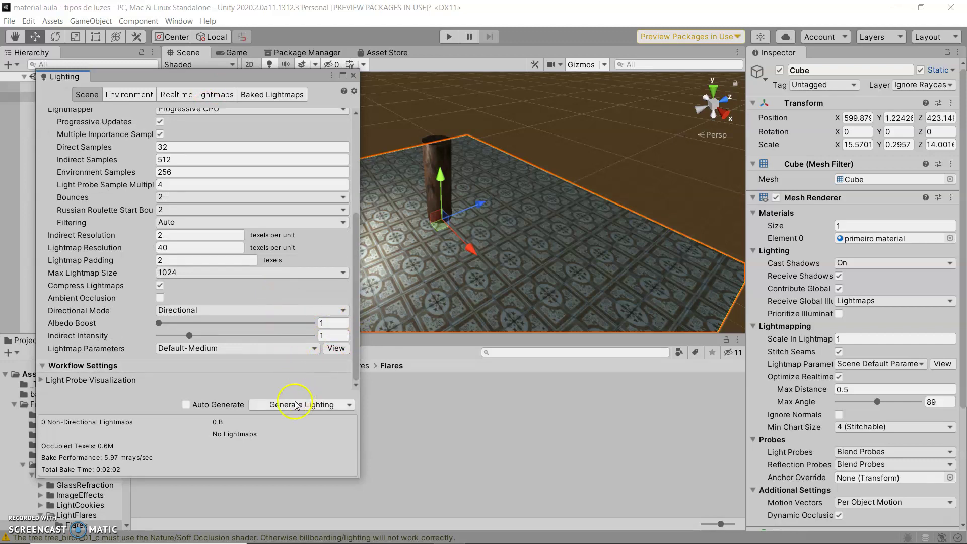
click(283, 94)
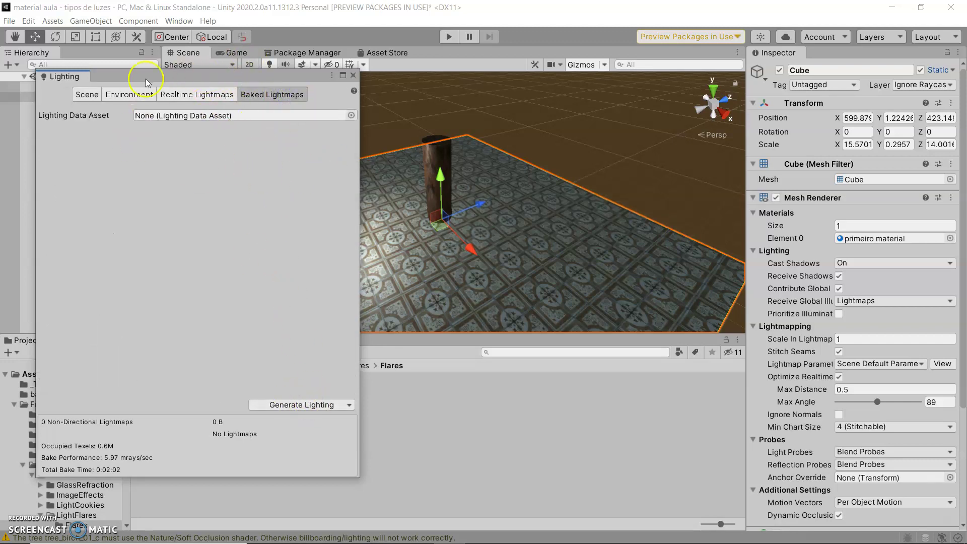
click(86, 95)
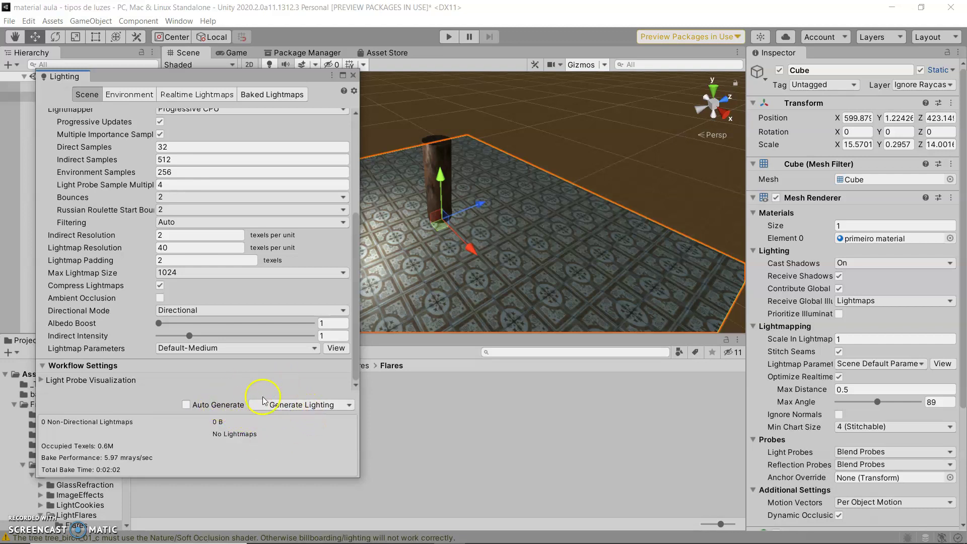
Start baking the scene's lighting into lightmaps and deselect the floor.
click(280, 405)
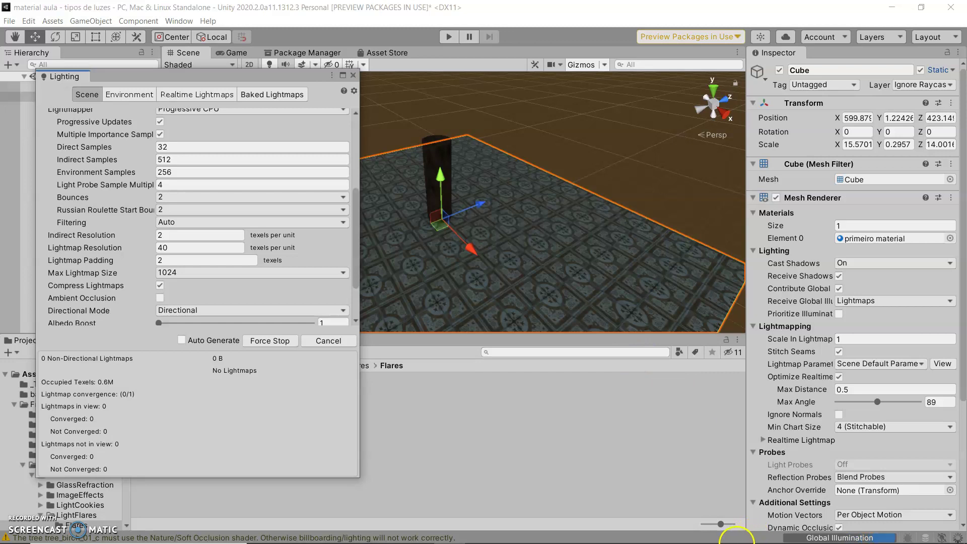
mouse_move(736, 541)
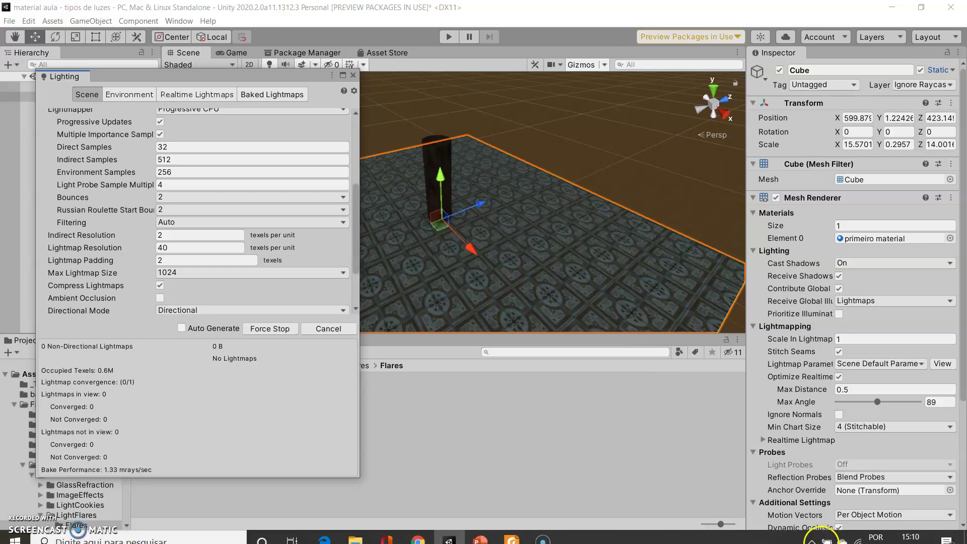
click(638, 188)
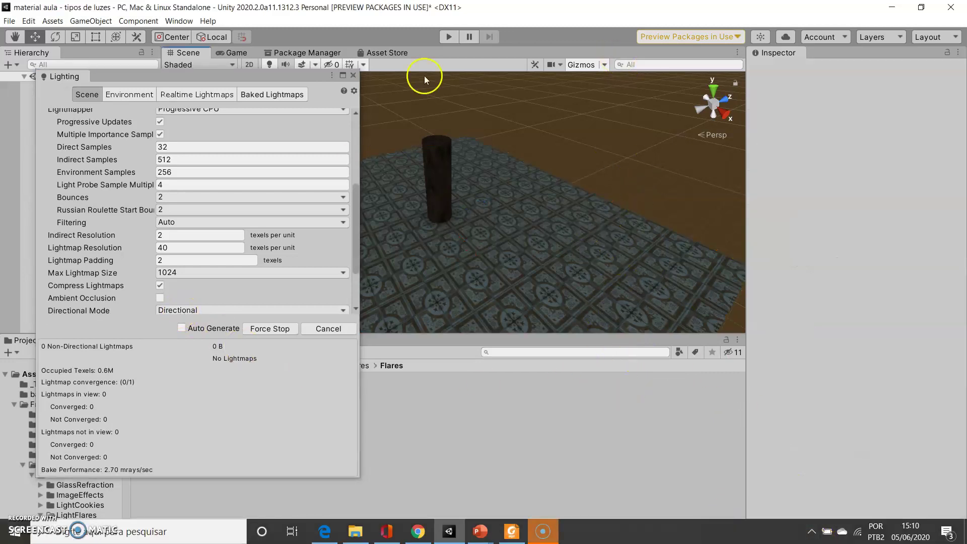
Drag the Lighting window down and left to uncover the scene during the bake.
drag(204, 78, 389, 97)
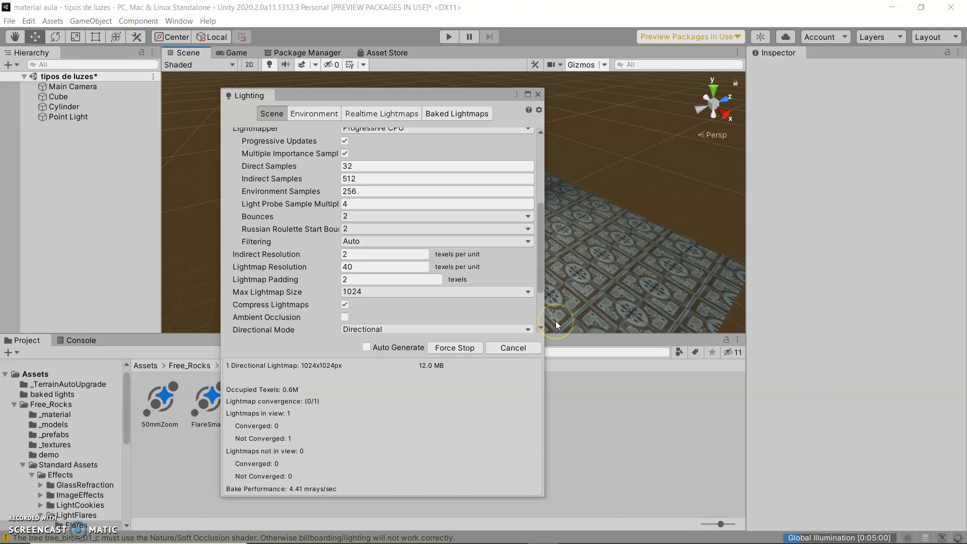
click(560, 363)
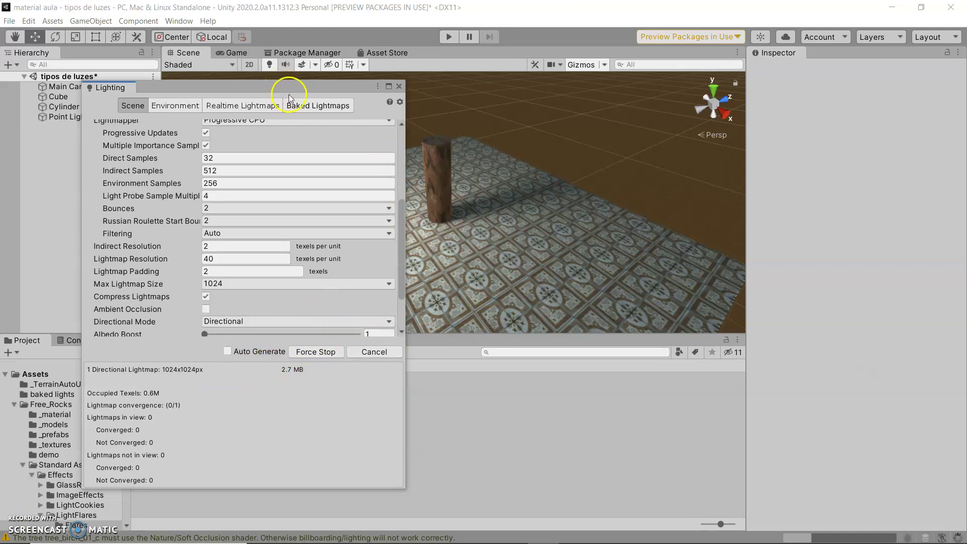
drag(280, 92, 284, 90)
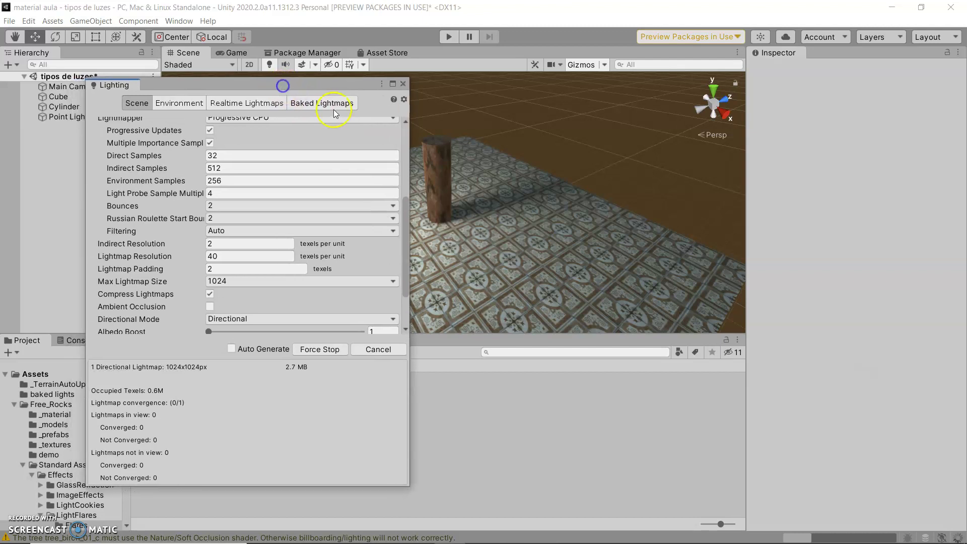
drag(305, 80, 186, 171)
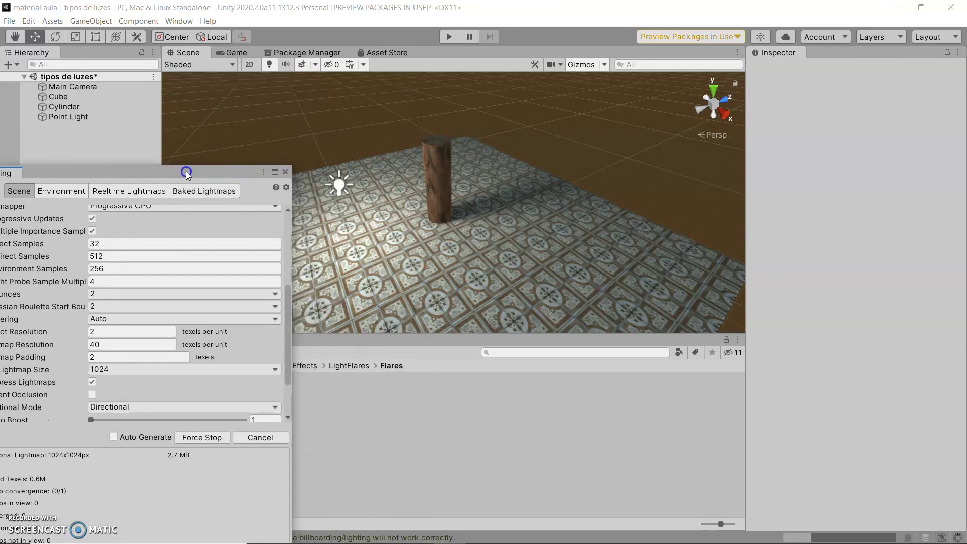
Zoom into the Scene view and drag the Lighting window back up and right into full view.
click(485, 219)
scroll(473, 214, up, 2)
scroll(465, 207, up, 1)
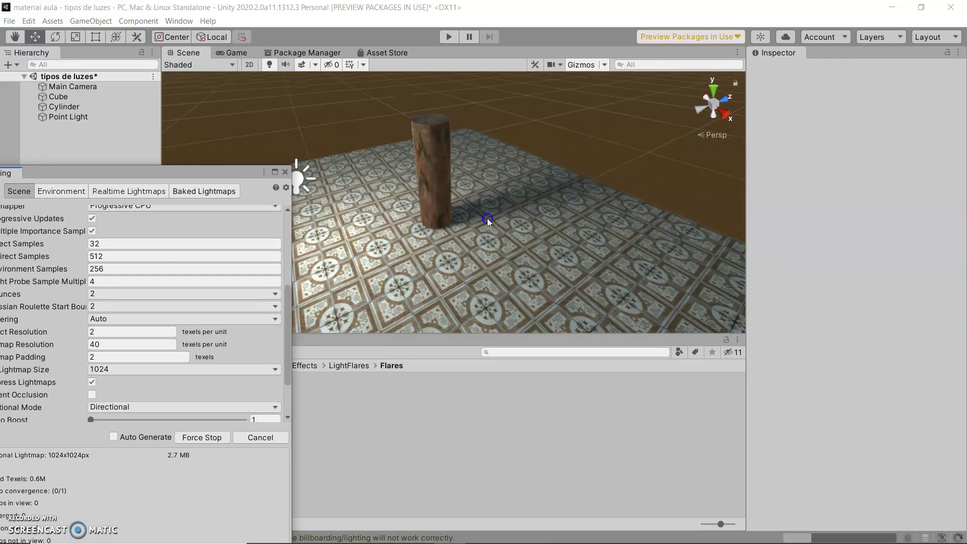
scroll(469, 219, up, 1)
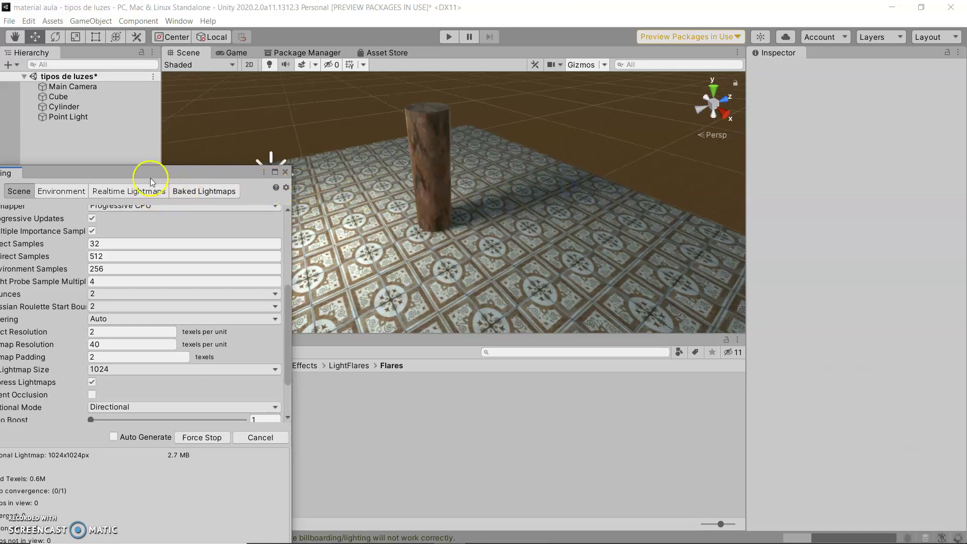
drag(147, 172, 217, 100)
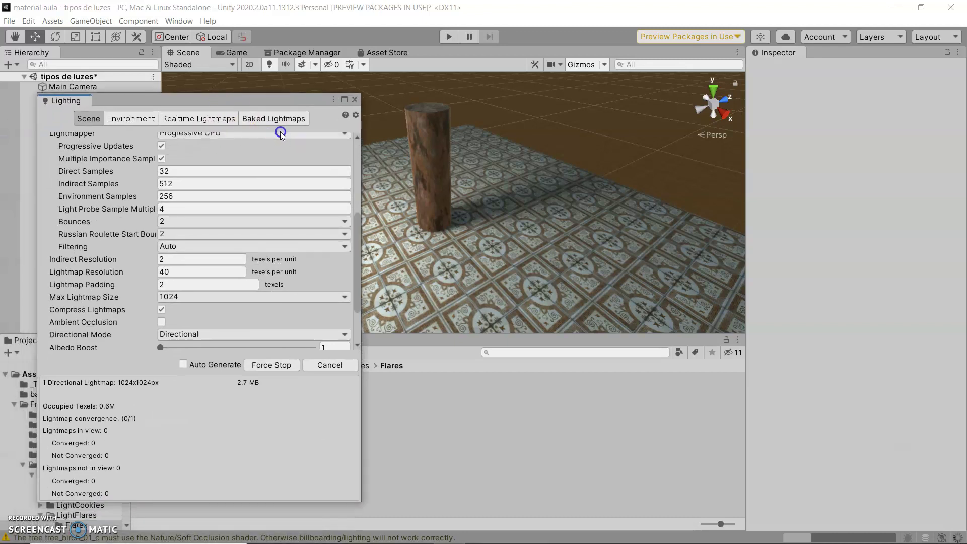
Preview baked lightmap index 0 from the Baked Lightmaps tab while the bake finishes.
click(267, 119)
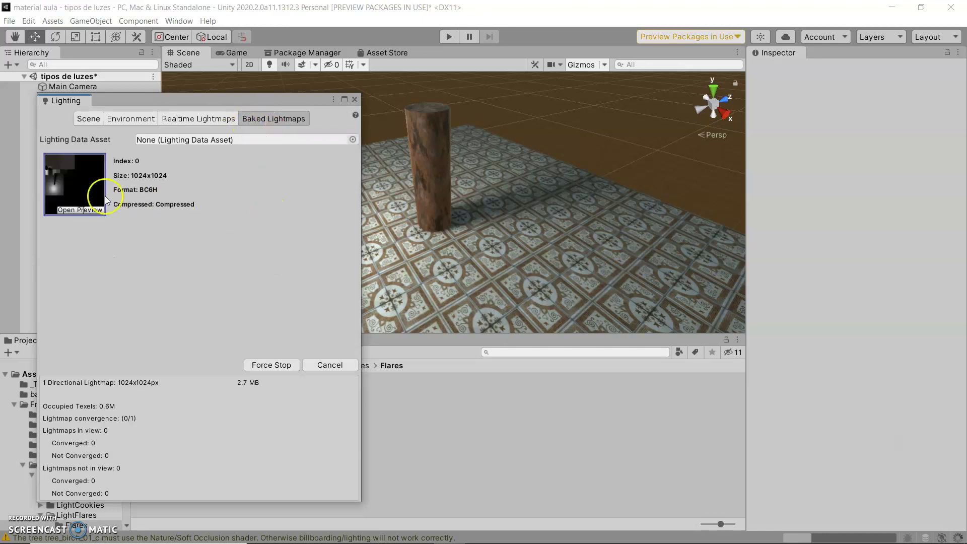
click(69, 211)
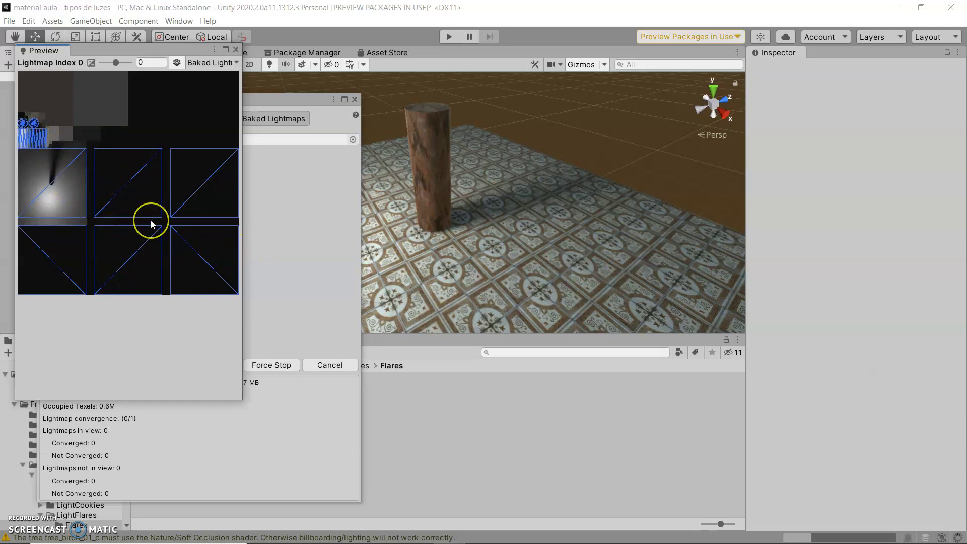
click(139, 180)
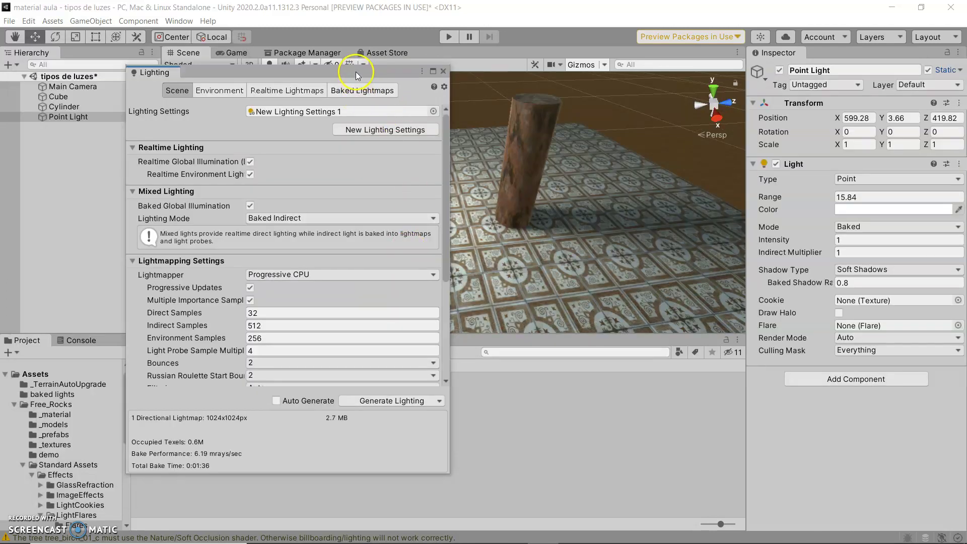
drag(356, 71, 330, 88)
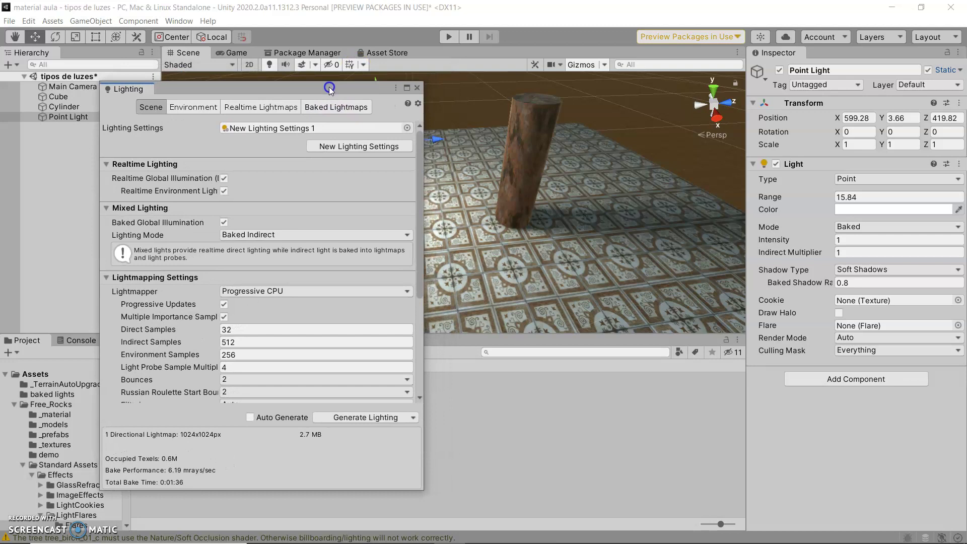
drag(329, 88, 326, 82)
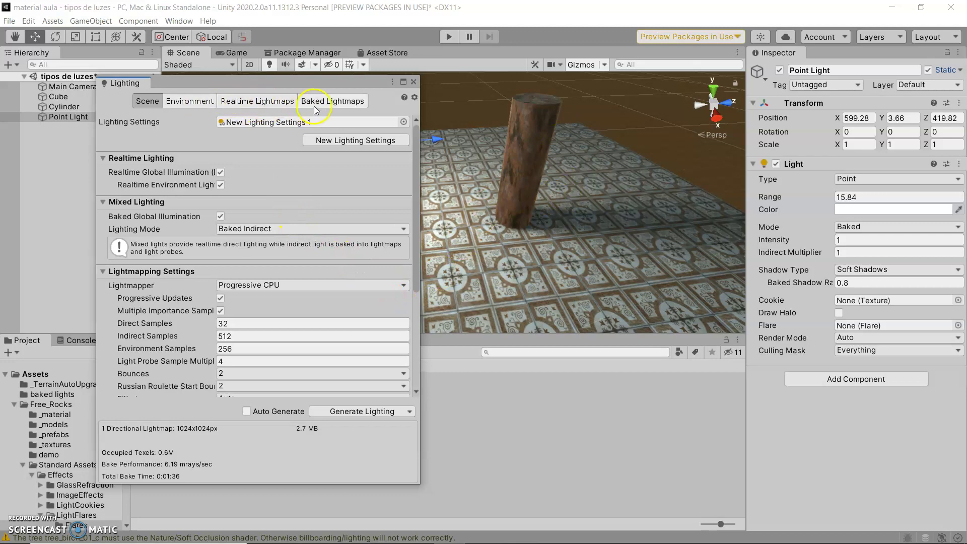
scroll(210, 212, down, 3)
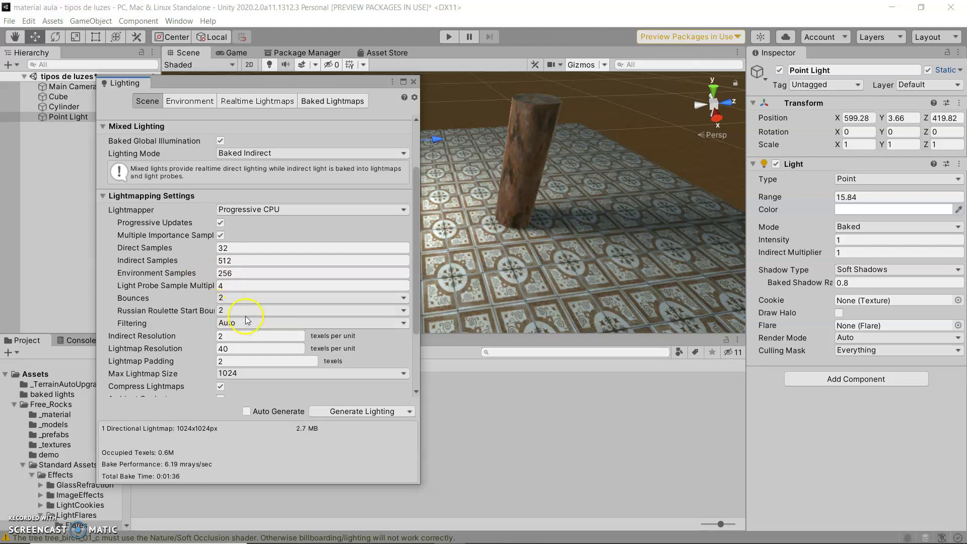
scroll(246, 319, down, 1)
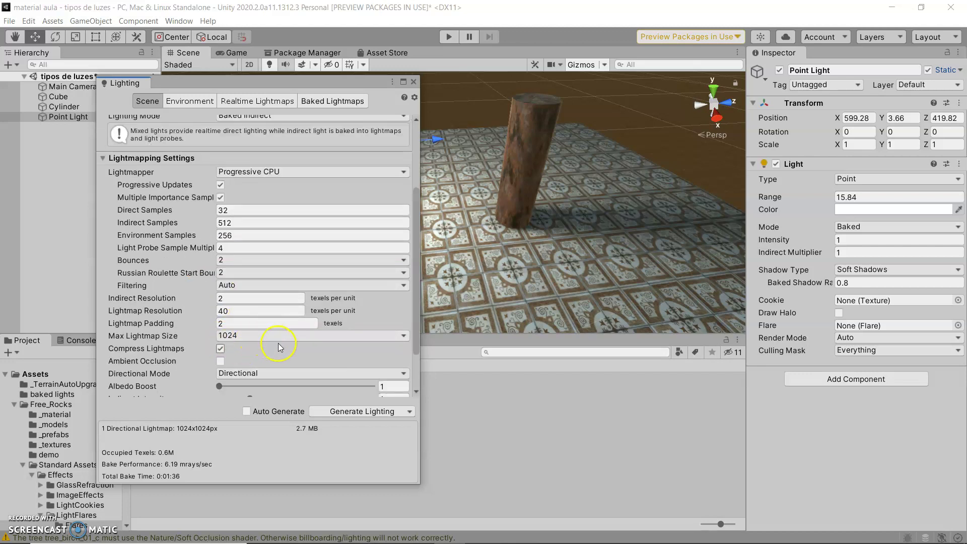
scroll(280, 347, down, 1)
click(285, 301)
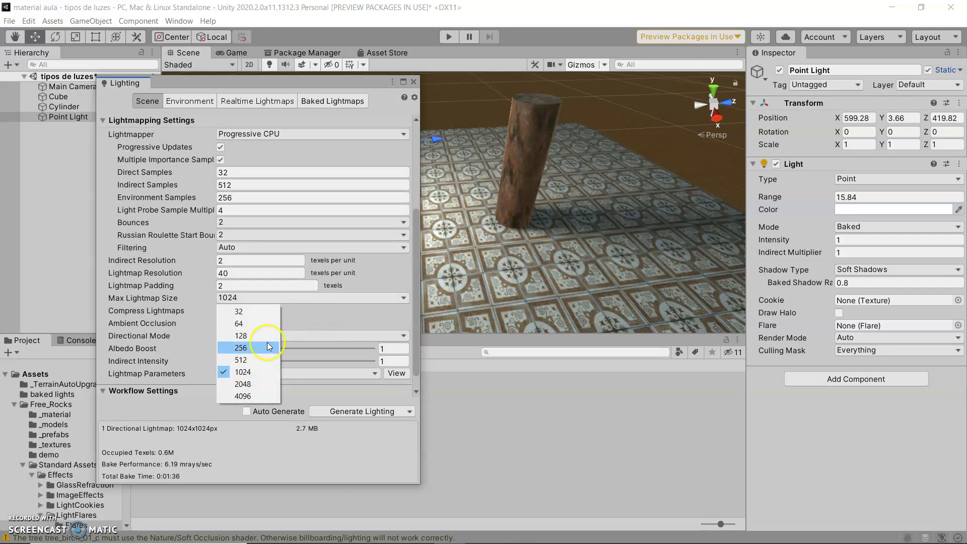
click(289, 316)
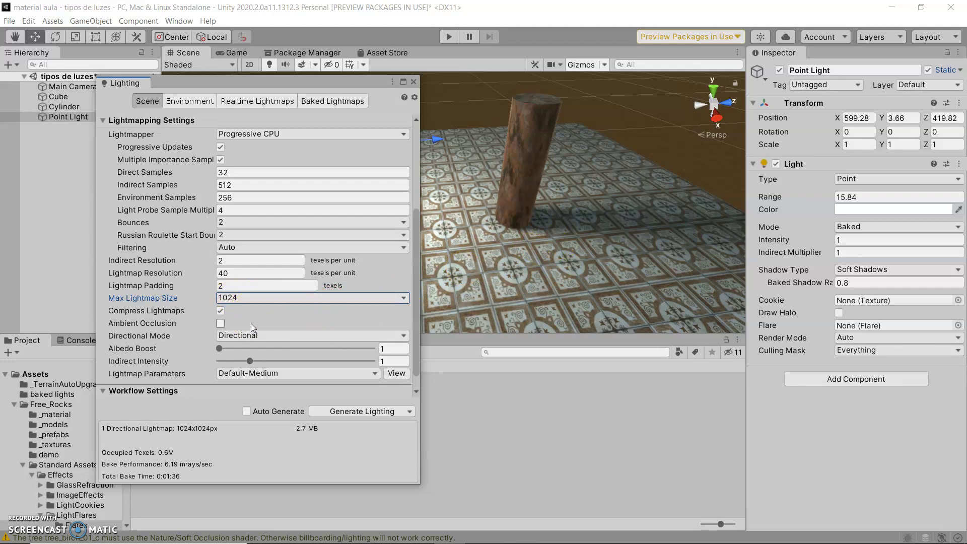
scroll(250, 323, down, 1)
scroll(255, 311, up, 2)
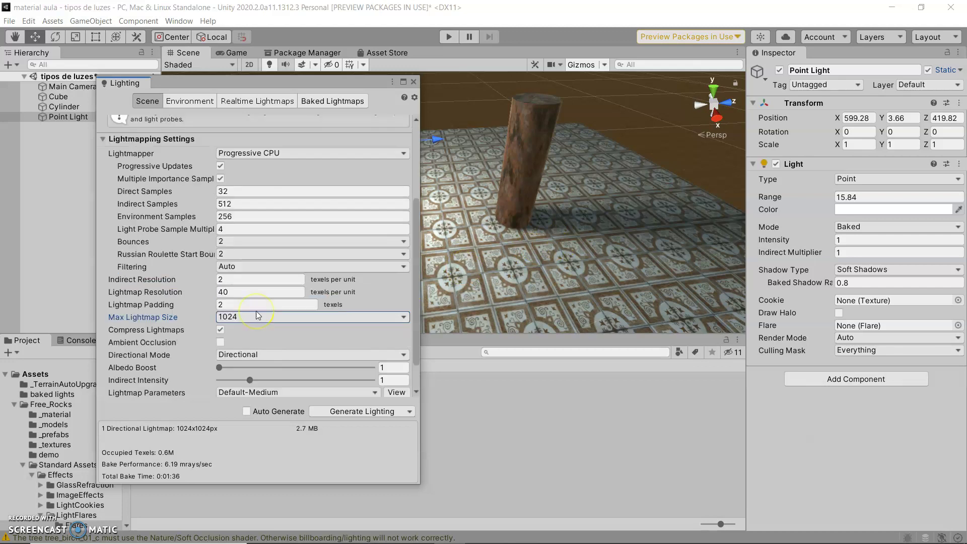
scroll(256, 310, up, 2)
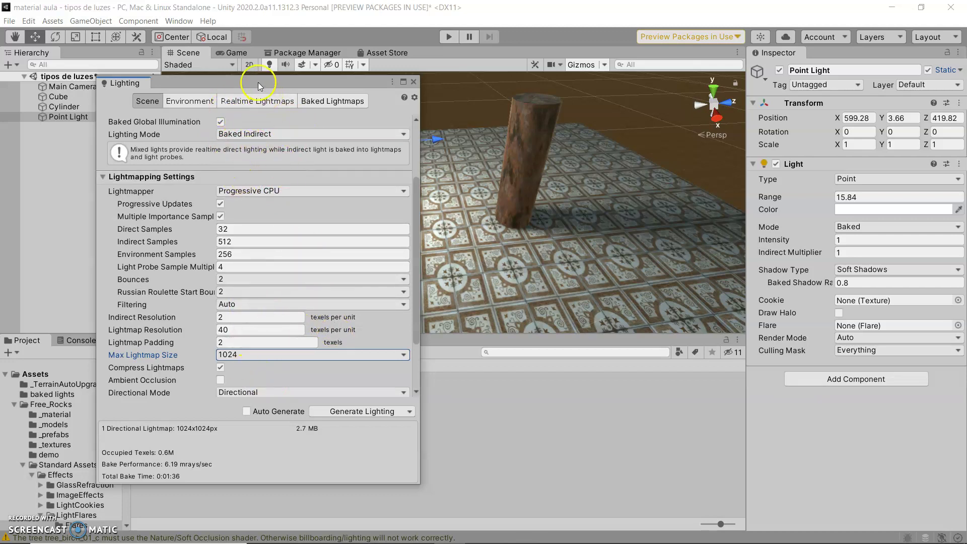
drag(256, 82, 260, 92)
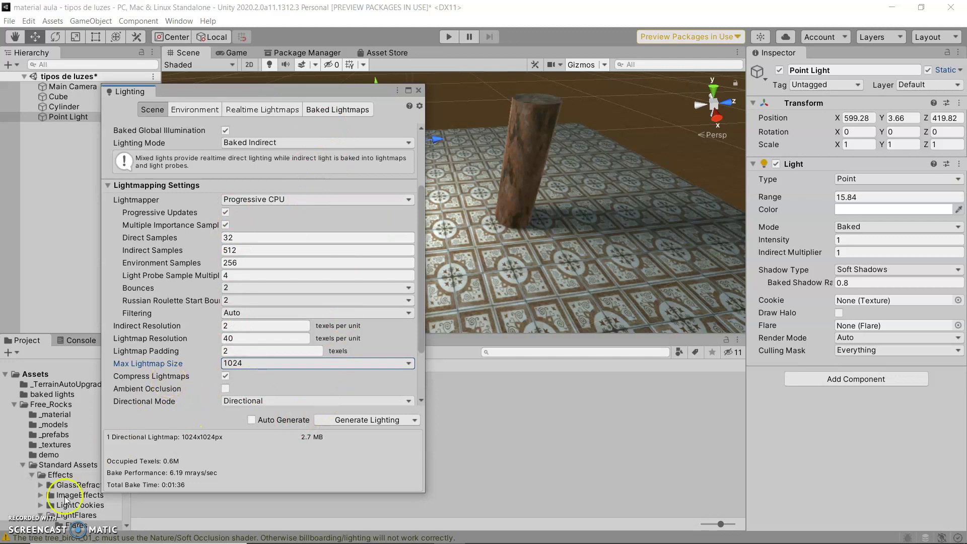
Bring the Scene view forward and drag the Point Light to X 602.204, Y 4.36, Z 419.557.
click(22, 523)
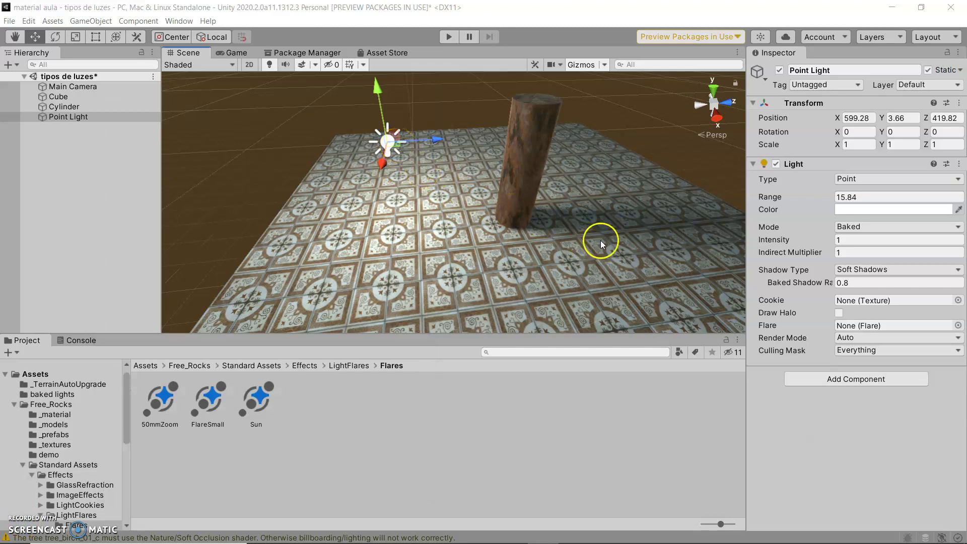
drag(398, 151, 360, 240)
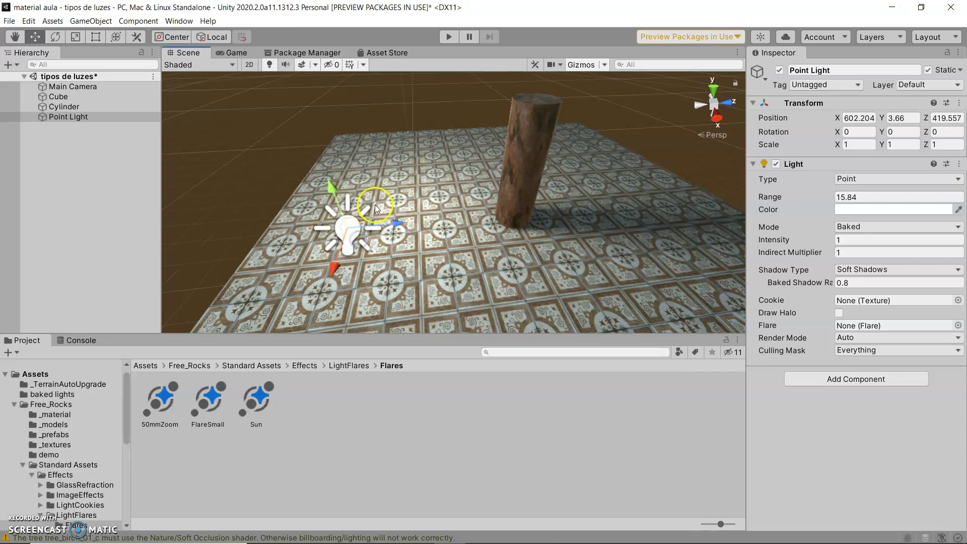
drag(360, 239, 331, 137)
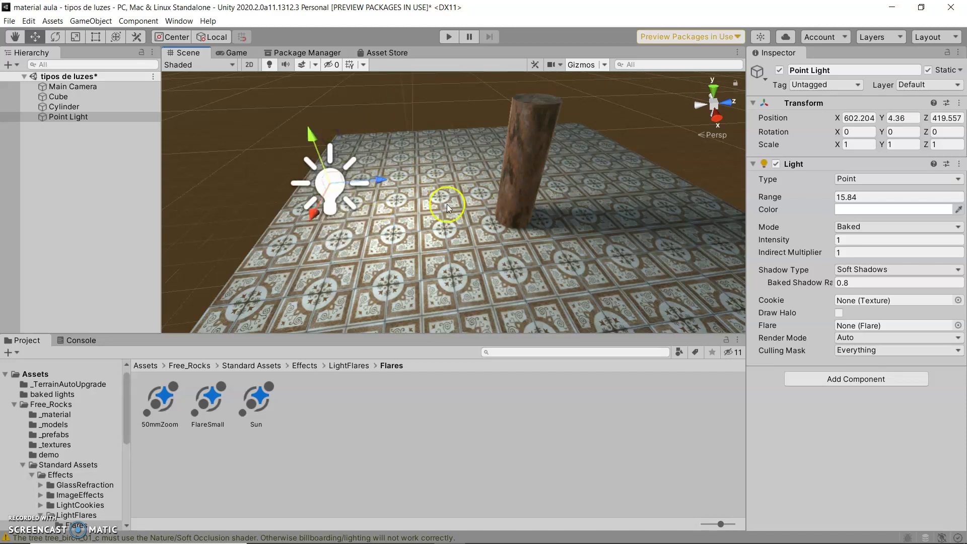